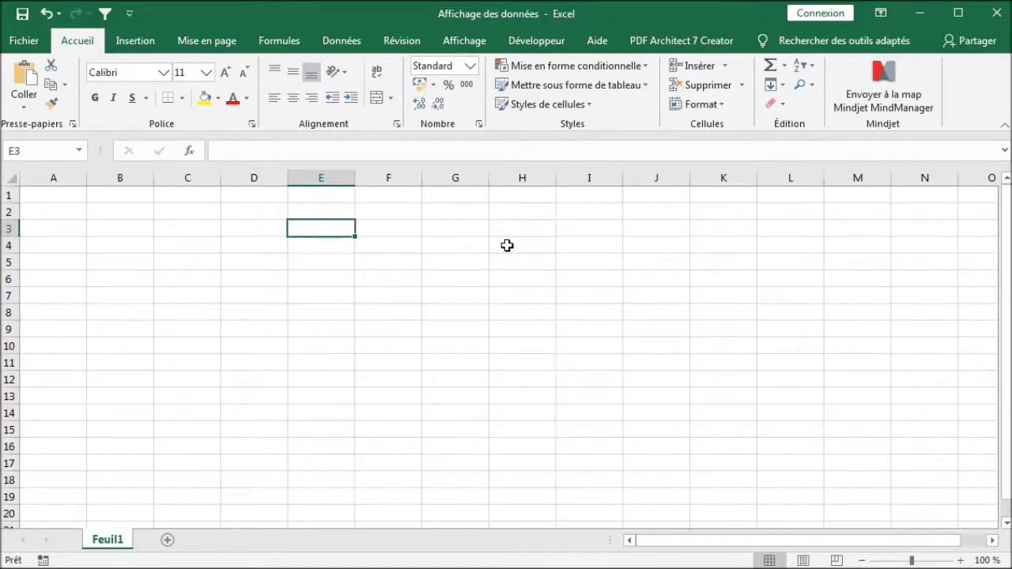
Step: Open the cell format dialog for D3 to view its alignment settings, and close it without applying anything
{"action": "left_click", "coordinate": [268, 238]}
{"action": "left_click_drag", "start_coordinate": [269, 238], "coordinate": [373, 283]}
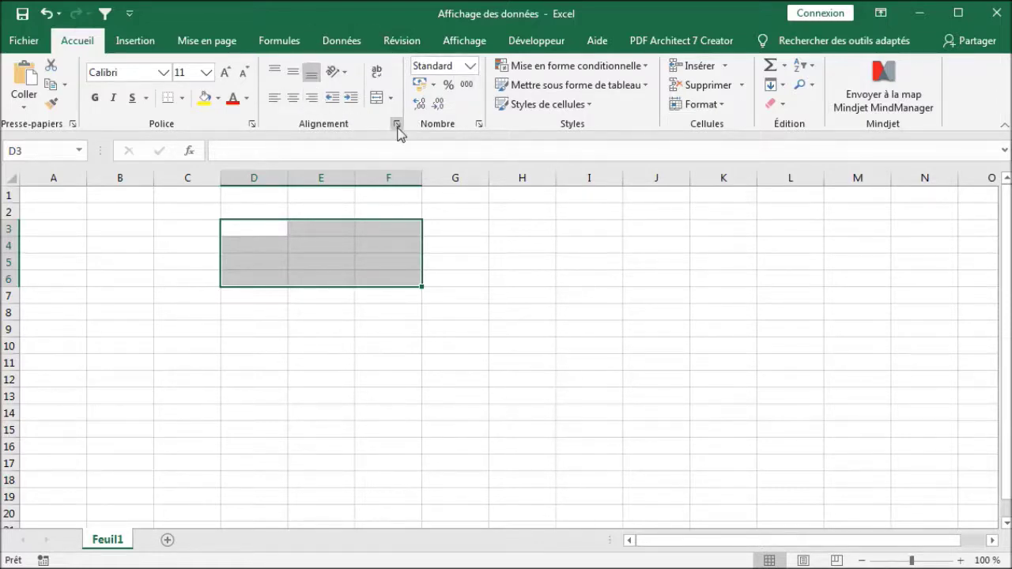
{"action": "left_click", "coordinate": [277, 230]}
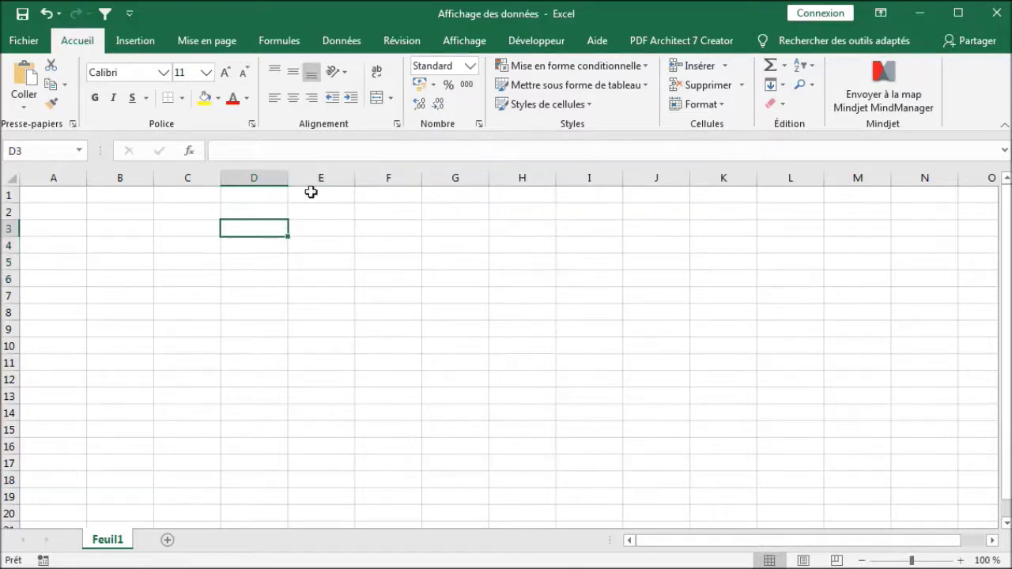
{"action": "left_click", "coordinate": [398, 126]}
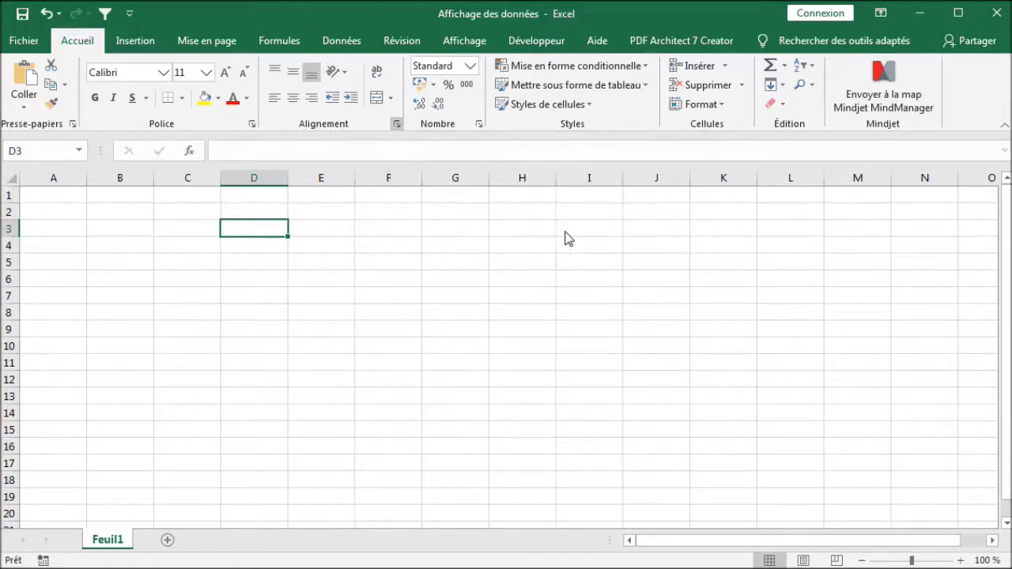
{"action": "left_click_drag", "start_coordinate": [585, 167], "coordinate": [501, 124]}
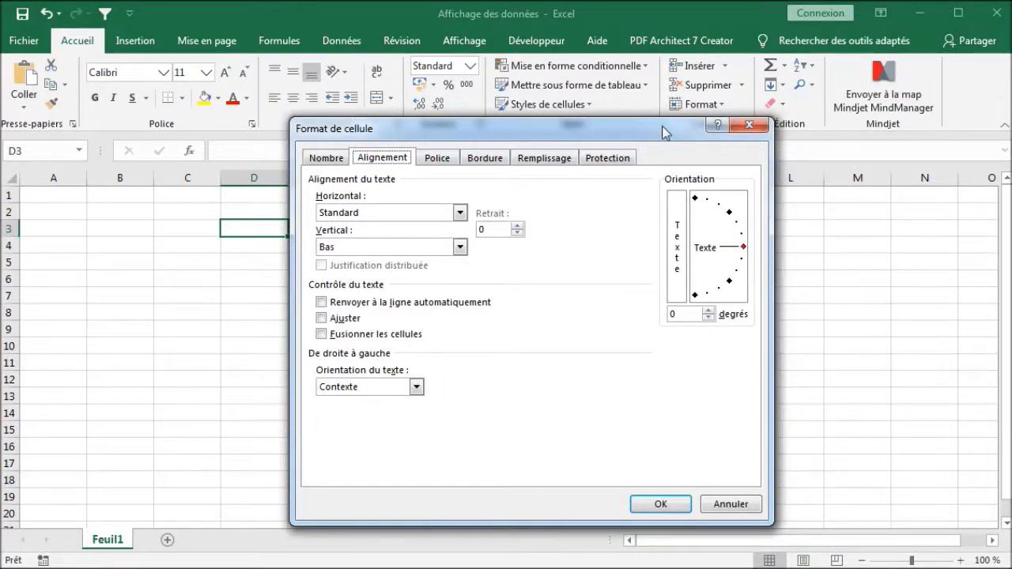
{"action": "key", "text": "Escape"}
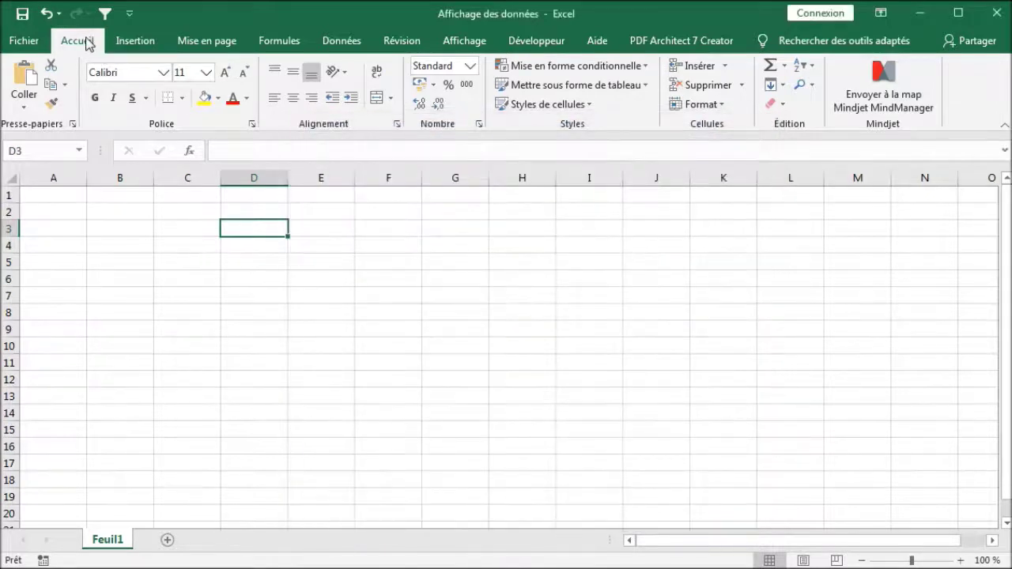
{"action": "left_click", "coordinate": [397, 126]}
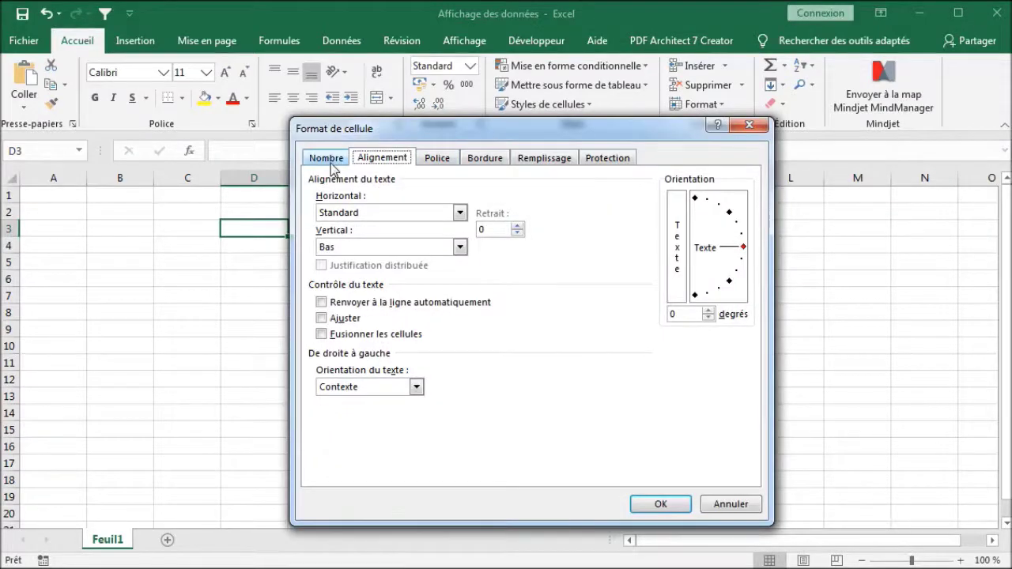
{"action": "left_click", "coordinate": [754, 126]}
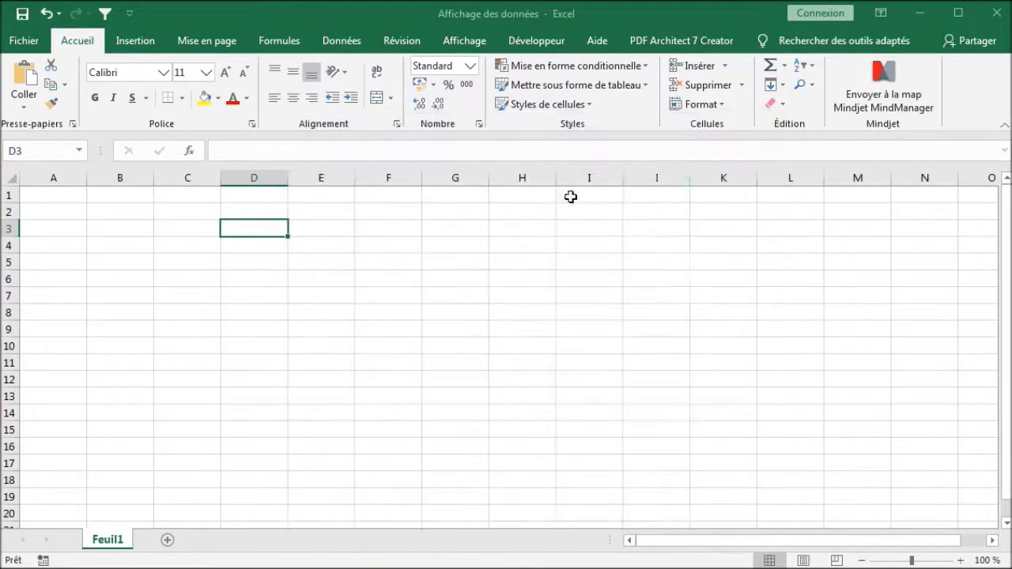
Step: Open the cell format settings for D3 and try the Nombre category with 4 decimal places
{"action": "right_click", "coordinate": [238, 228]}
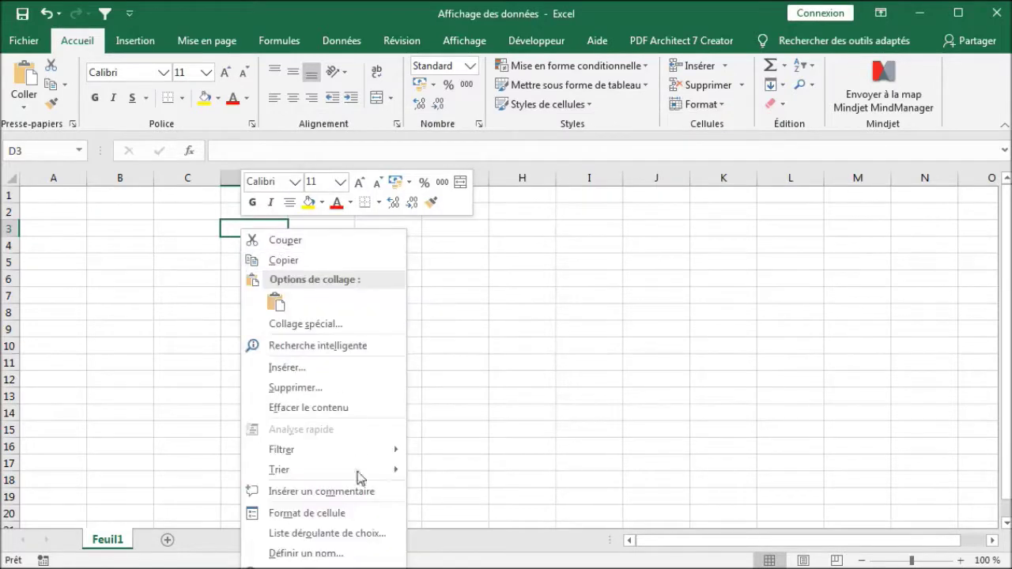
{"action": "left_click", "coordinate": [363, 513]}
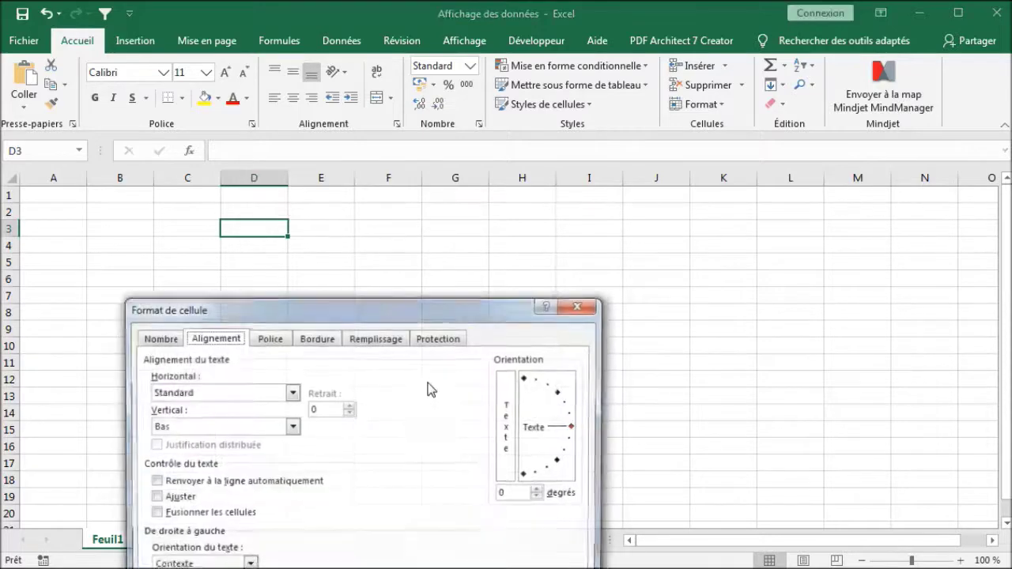
{"action": "left_click_drag", "start_coordinate": [391, 311], "coordinate": [436, 118]}
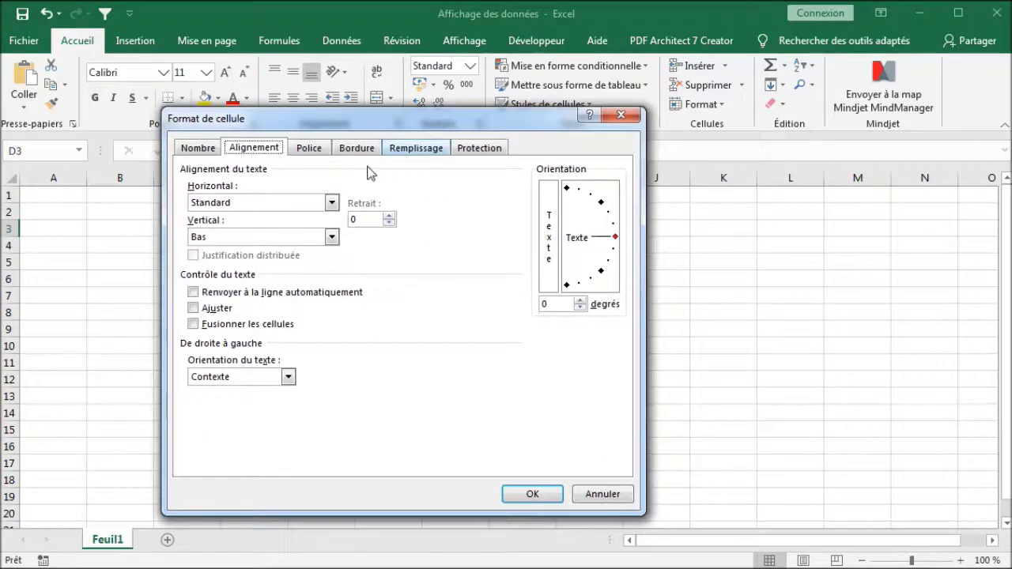
{"action": "left_click", "coordinate": [207, 150]}
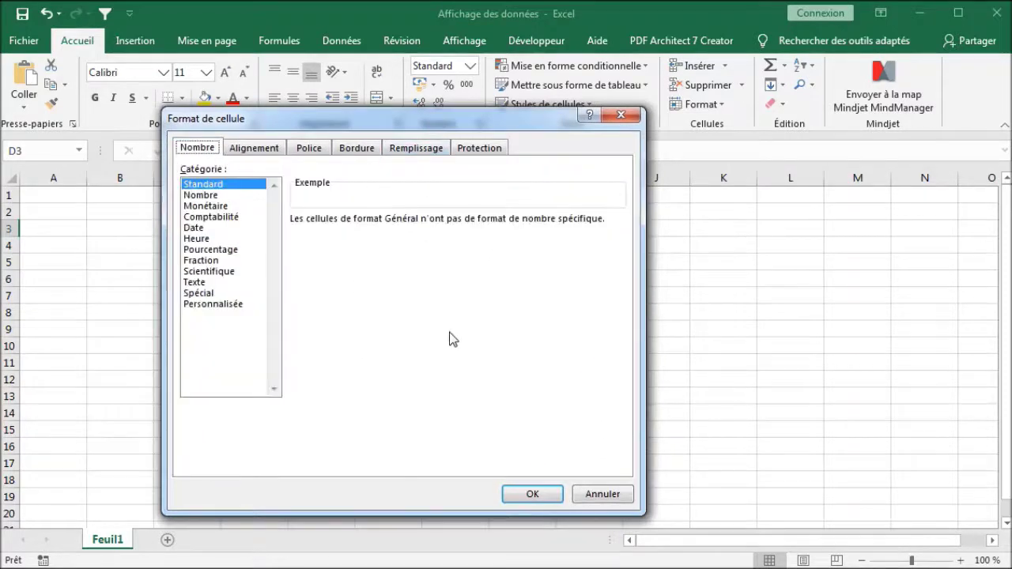
{"action": "left_click", "coordinate": [207, 196]}
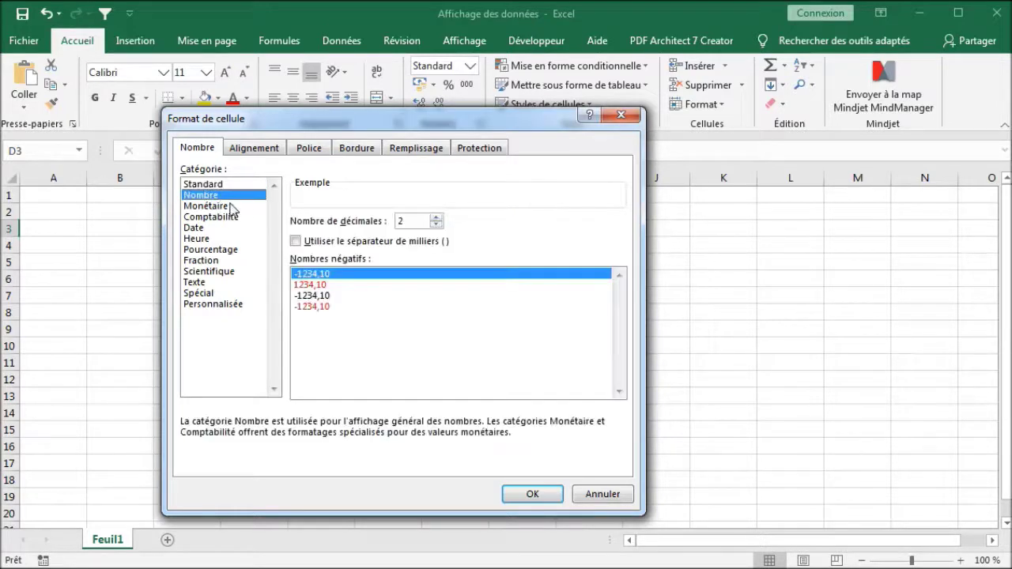
{"action": "left_click", "coordinate": [435, 225]}
{"action": "left_click", "coordinate": [437, 218]}
{"action": "left_click", "coordinate": [436, 218]}
{"action": "left_click", "coordinate": [436, 218]}
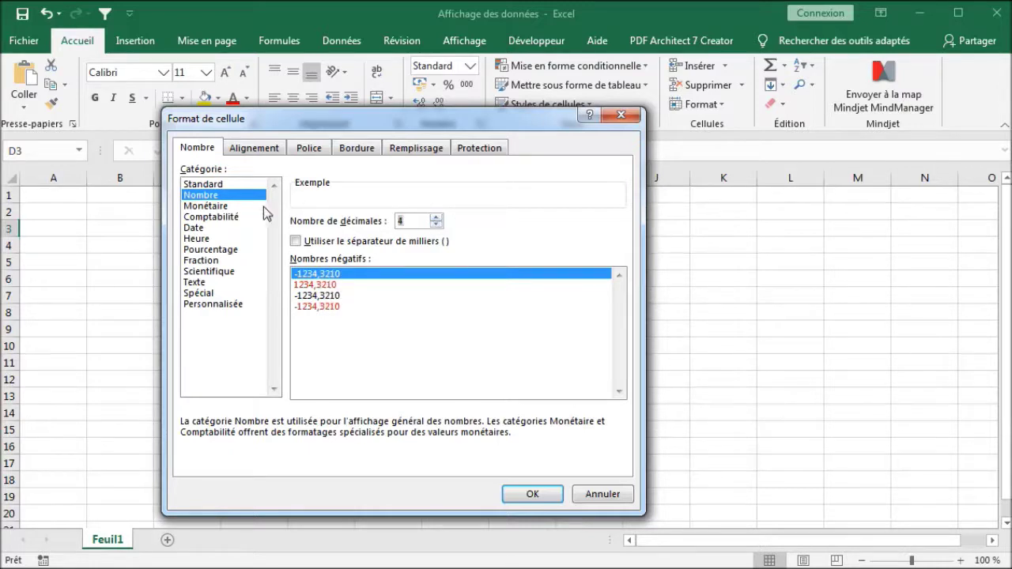
Step: Examine the Monétaire format with the € symbol and the Comptabilité format for cell D3
{"action": "left_click", "coordinate": [204, 206]}
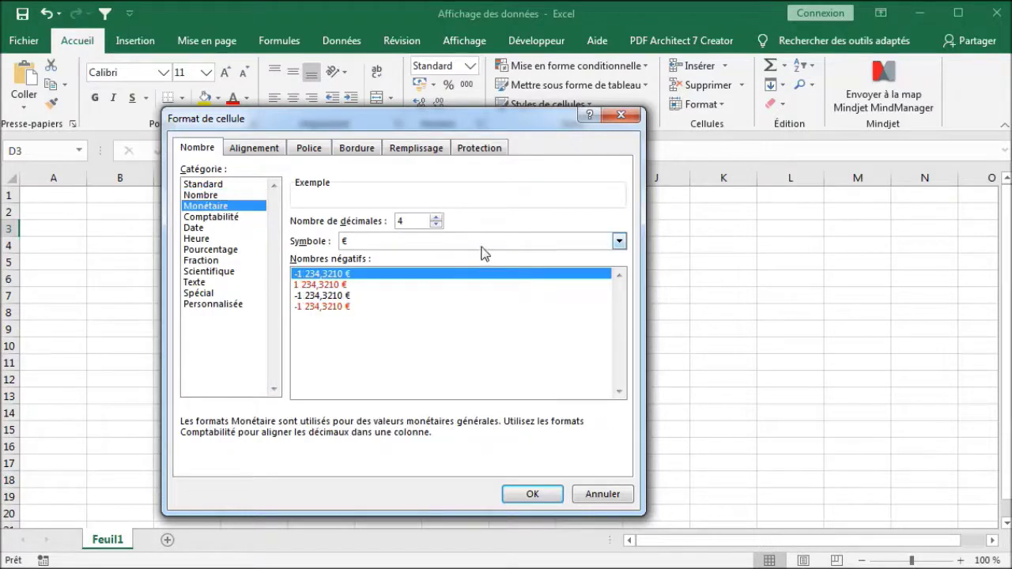
{"action": "left_click", "coordinate": [619, 241]}
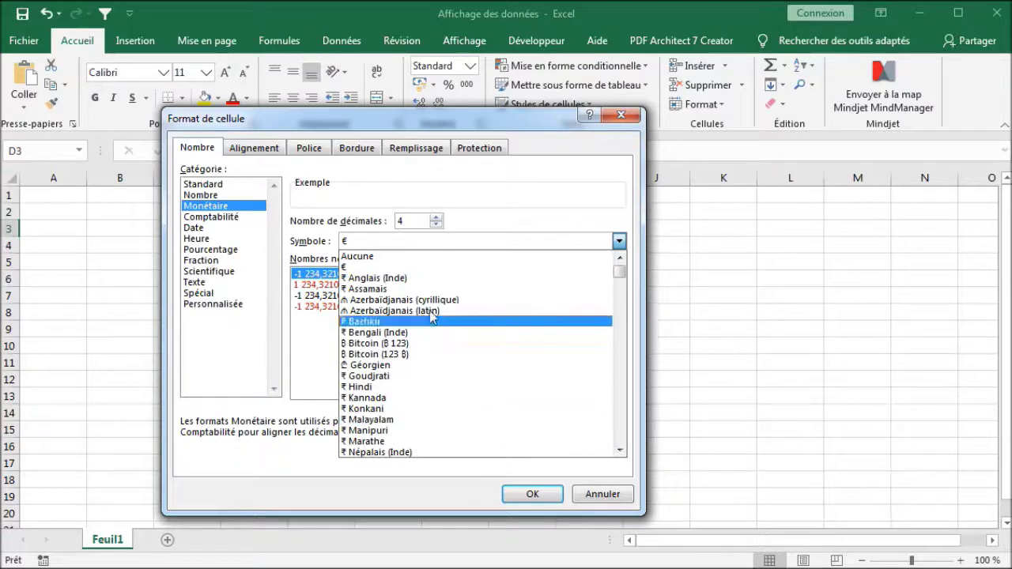
{"action": "left_click", "coordinate": [395, 269]}
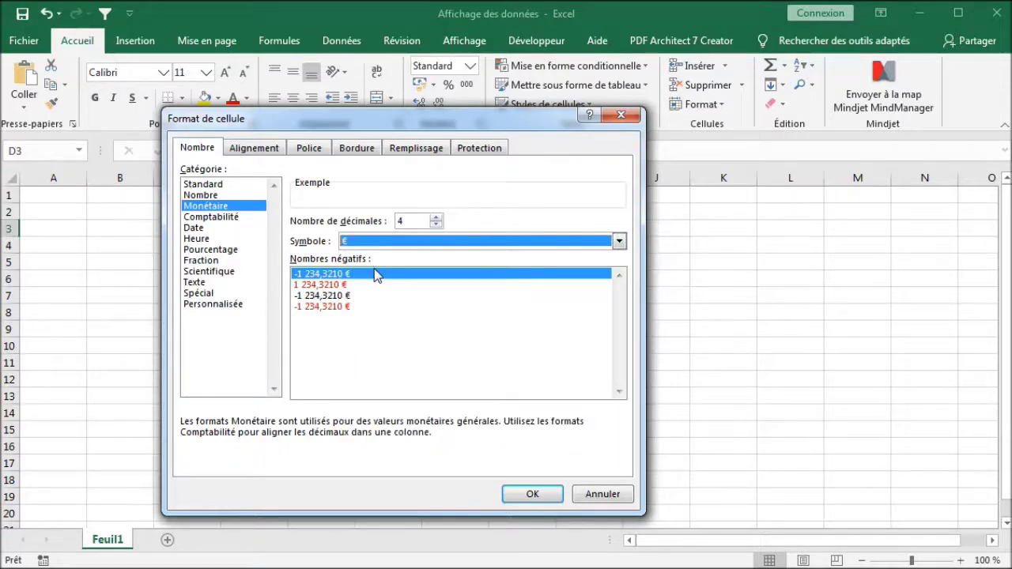
{"action": "left_click", "coordinate": [212, 218]}
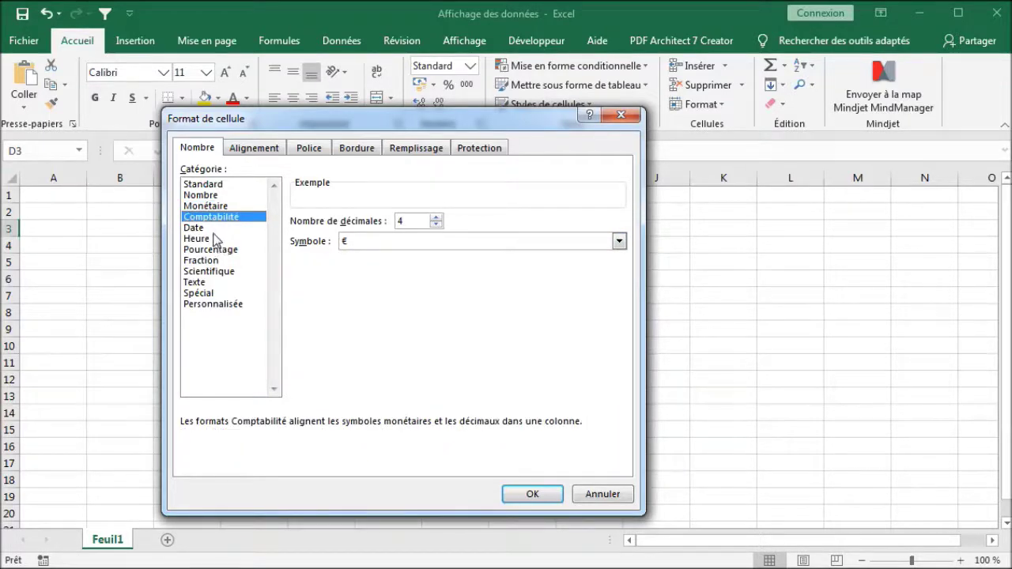
Step: Browse the Date formats for D3, trying 14/3/12 1:30 PM, 14/3/12 13:30 and *mercredi 14 mars 2012
{"action": "left_click", "coordinate": [204, 229]}
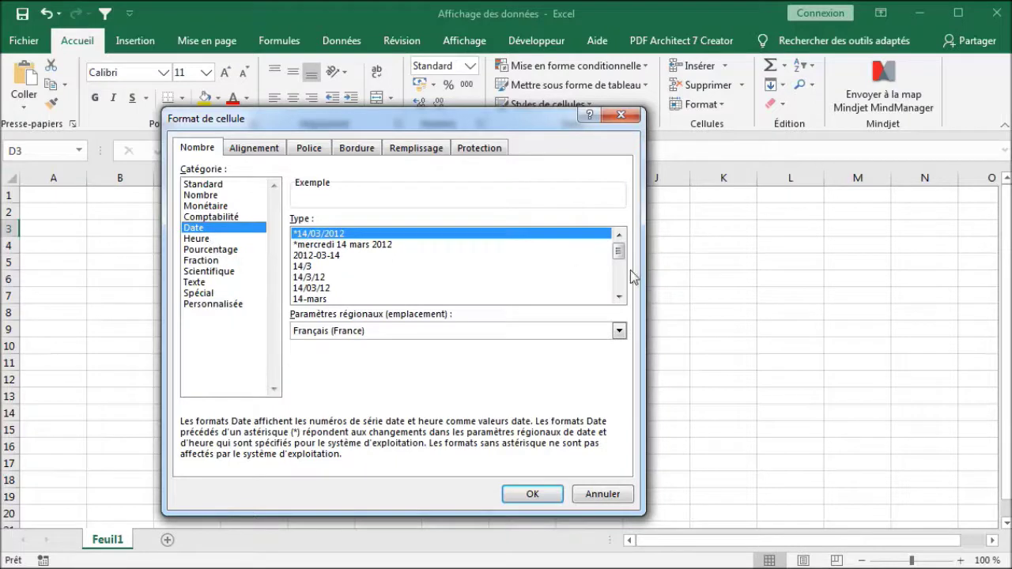
{"action": "left_click_drag", "start_coordinate": [618, 251], "coordinate": [615, 277]}
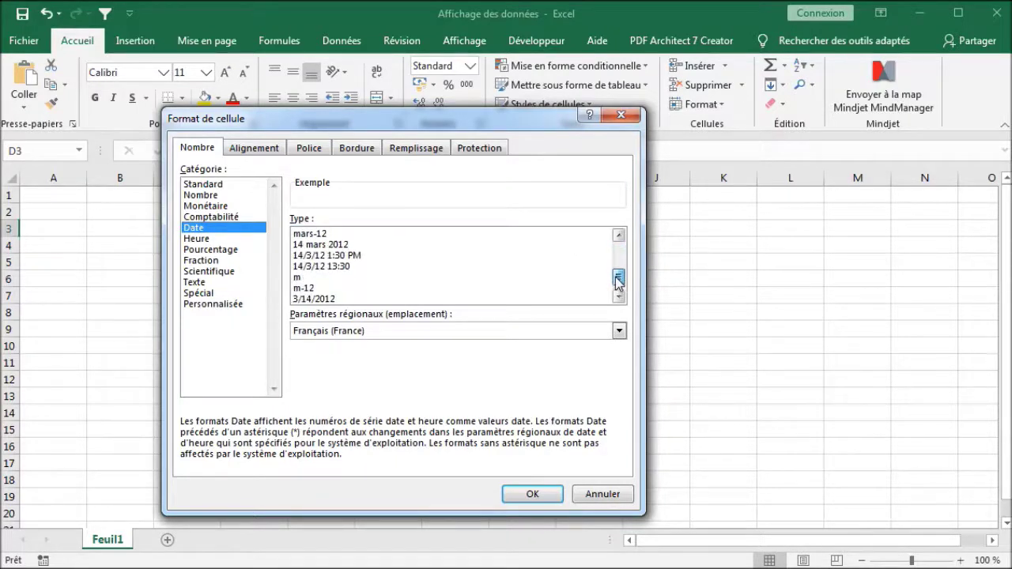
{"action": "left_click", "coordinate": [356, 255]}
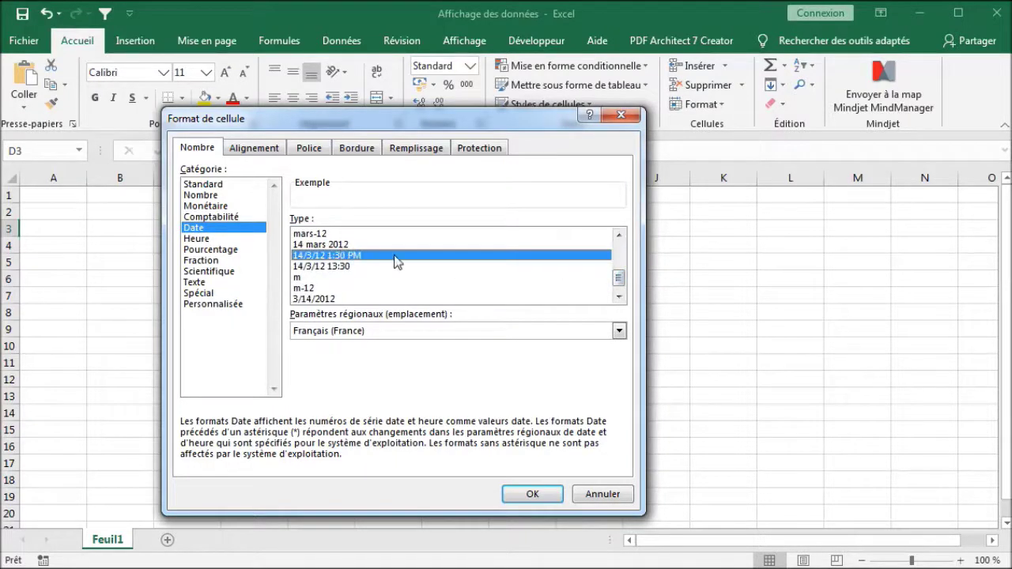
{"action": "left_click", "coordinate": [342, 267]}
{"action": "left_click_drag", "start_coordinate": [618, 281], "coordinate": [618, 246]}
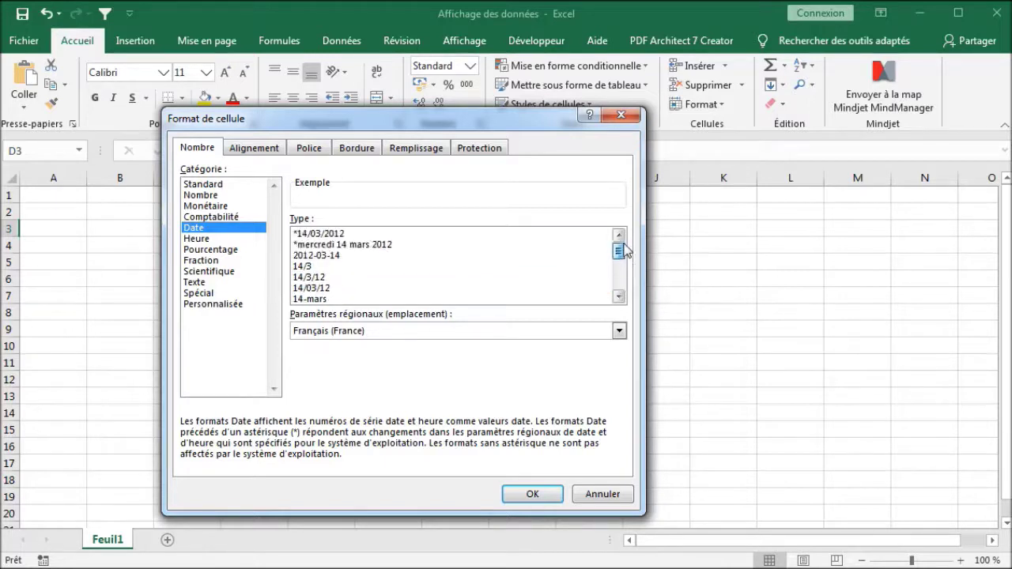
{"action": "left_click", "coordinate": [354, 246]}
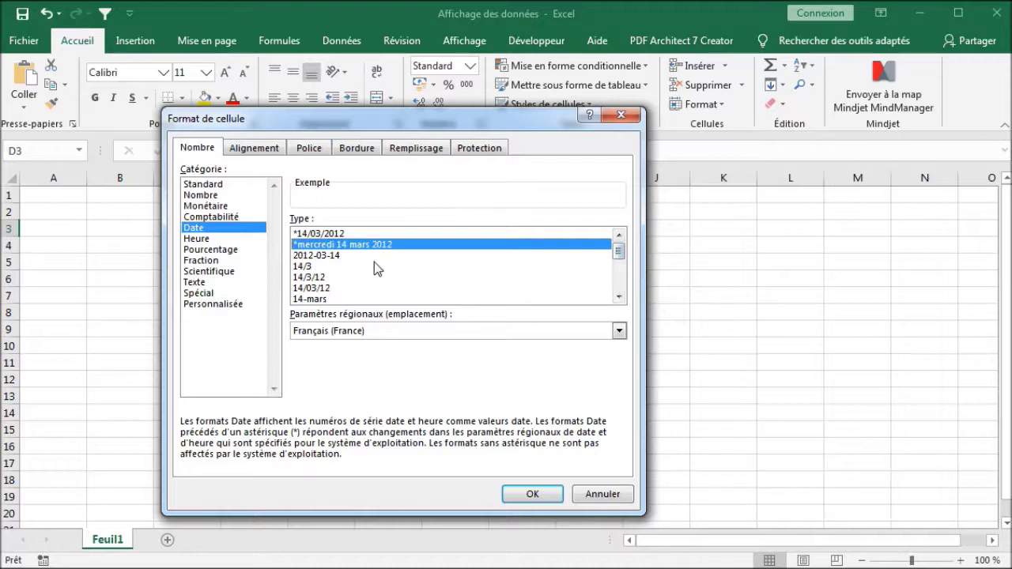
Step: Browse the Heure formats for D3, trying 1:30 PM and 13:30
{"action": "left_click", "coordinate": [210, 239]}
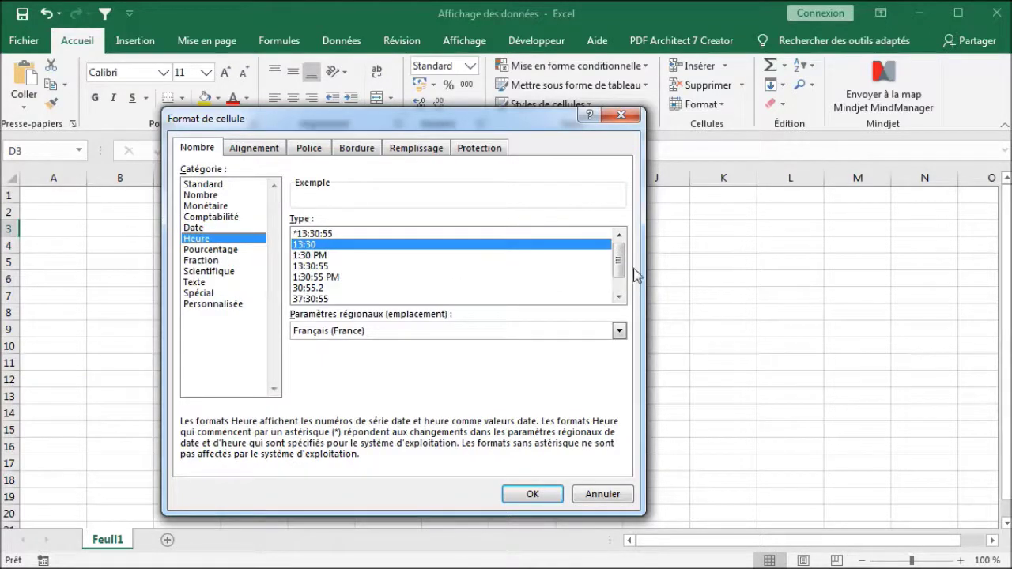
{"action": "left_click_drag", "start_coordinate": [619, 262], "coordinate": [619, 277]}
{"action": "left_click", "coordinate": [313, 236]}
{"action": "scroll", "coordinate": [531, 268], "scroll_direction": "up", "scroll_amount": 1}
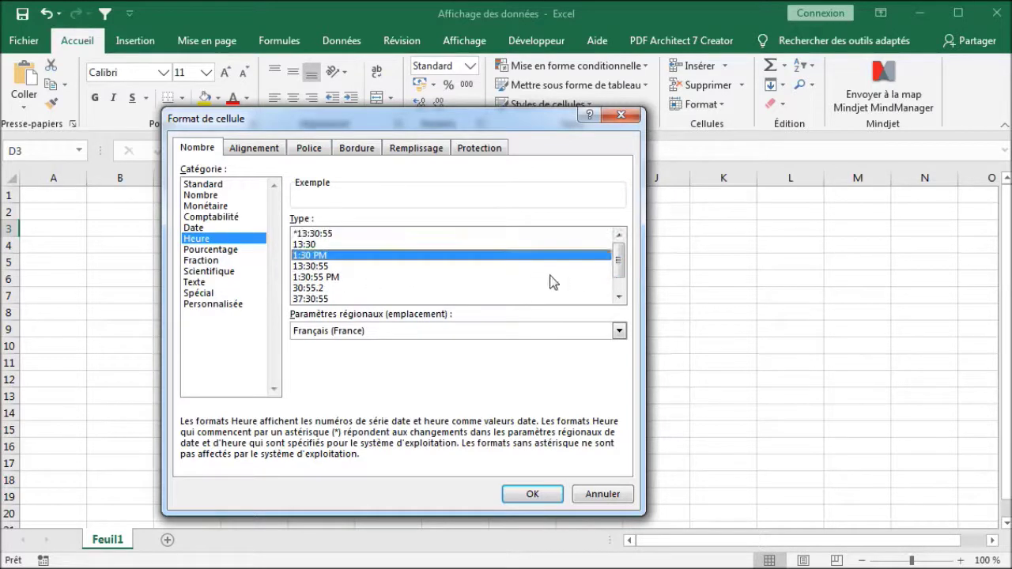
{"action": "left_click", "coordinate": [315, 245]}
Step: Examine the Pourcentage, Fraction, Scientifique, Texte, Spécial and Personnalisée number format categories
{"action": "left_click", "coordinate": [227, 249]}
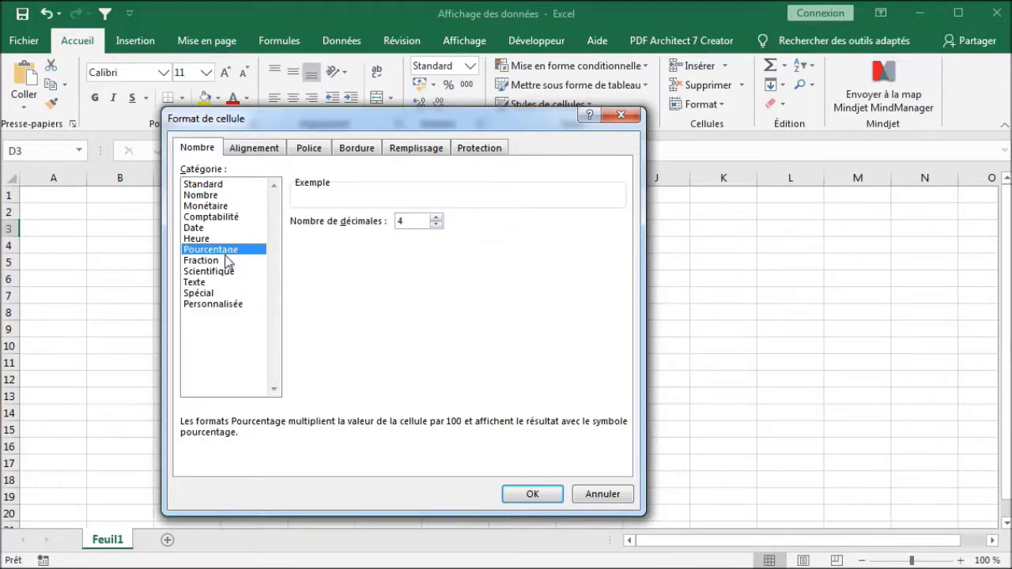
{"action": "left_click", "coordinate": [210, 261]}
{"action": "left_click", "coordinate": [214, 271]}
{"action": "left_click", "coordinate": [213, 283]}
{"action": "left_click", "coordinate": [212, 293]}
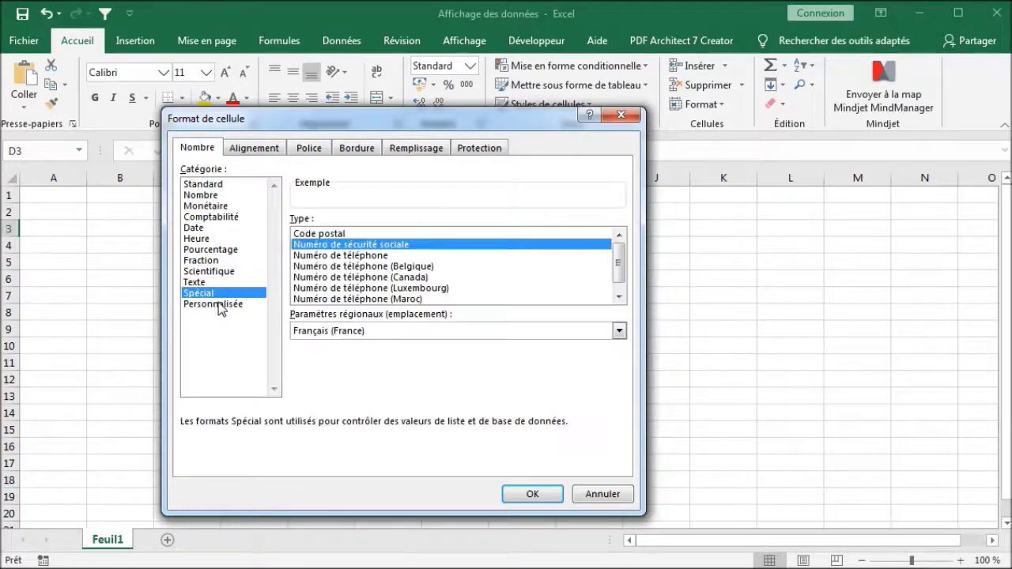
{"action": "left_click", "coordinate": [215, 283]}
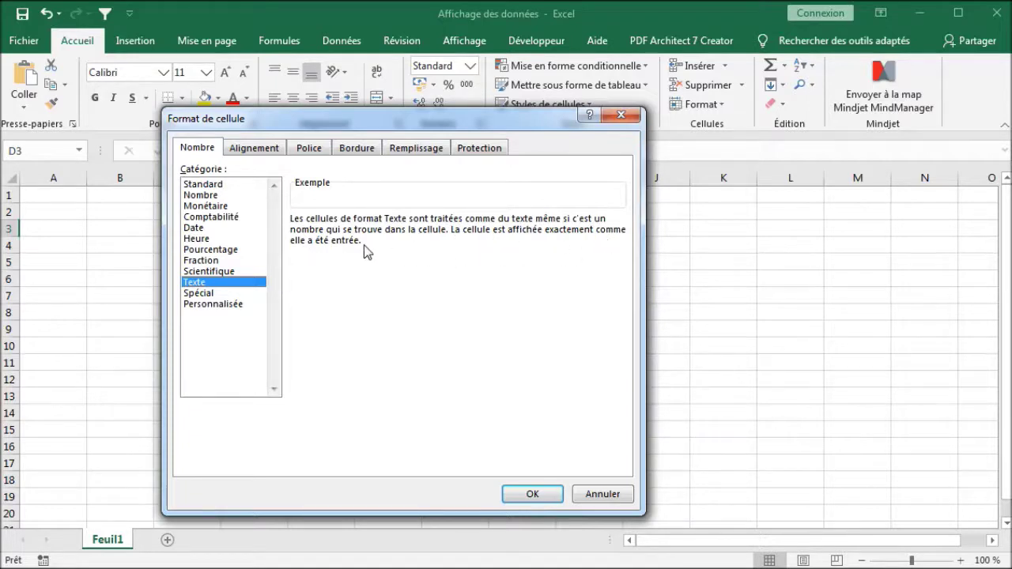
{"action": "left_click", "coordinate": [218, 293]}
{"action": "left_click", "coordinate": [215, 304]}
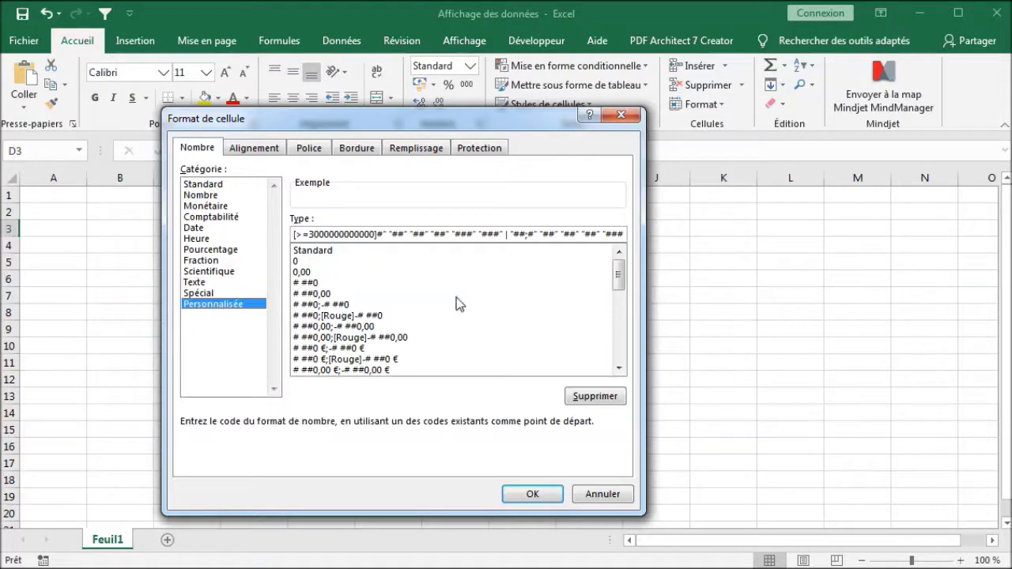
{"action": "mouse_move", "coordinate": [613, 273]}
{"action": "left_mouse_down"}
{"action": "mouse_move", "coordinate": [607, 336]}
{"action": "mouse_move", "coordinate": [610, 263]}
{"action": "left_mouse_up"}
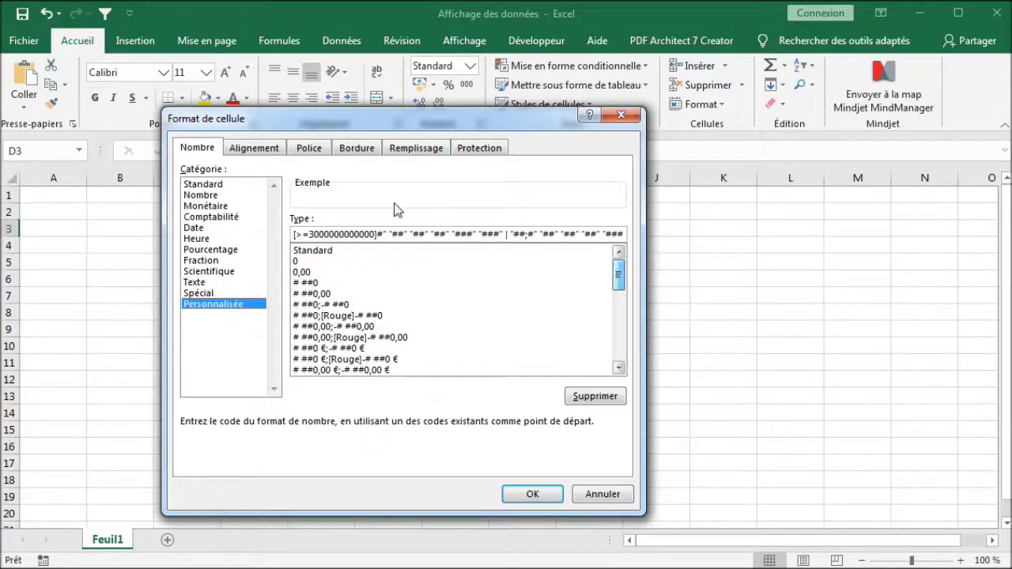
Step: Review the horizontal and vertical text alignment options for D3, and close the cell format dialog without applying changes
{"action": "left_click", "coordinate": [246, 150]}
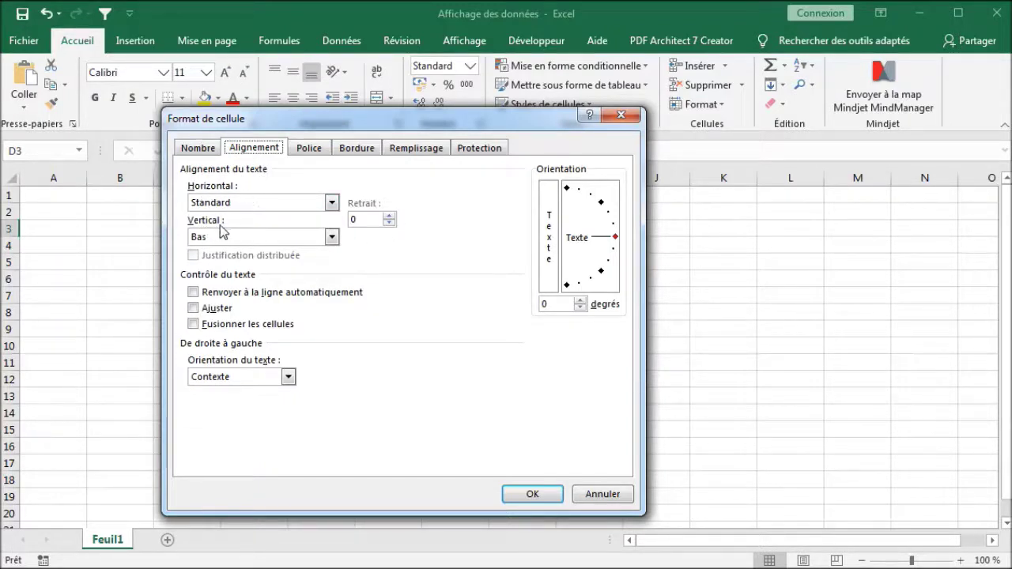
{"action": "left_click", "coordinate": [331, 203]}
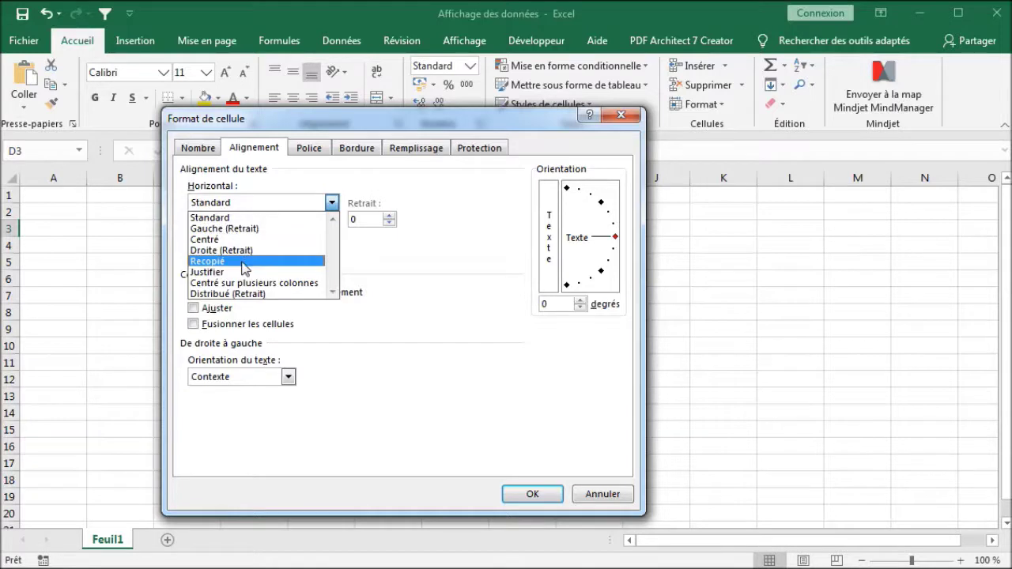
{"action": "left_click", "coordinate": [391, 305]}
{"action": "left_click", "coordinate": [333, 237]}
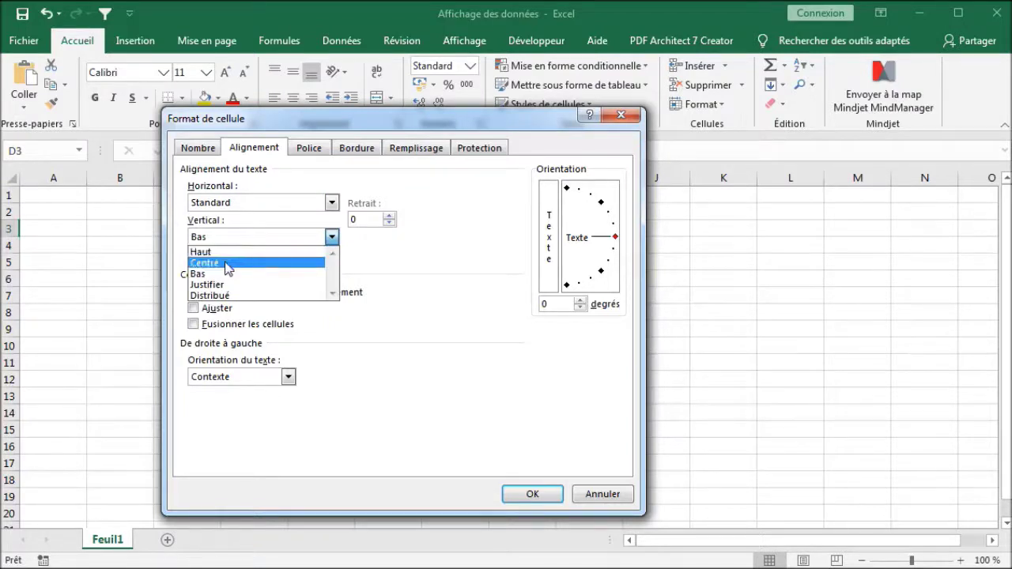
{"action": "left_click", "coordinate": [417, 344]}
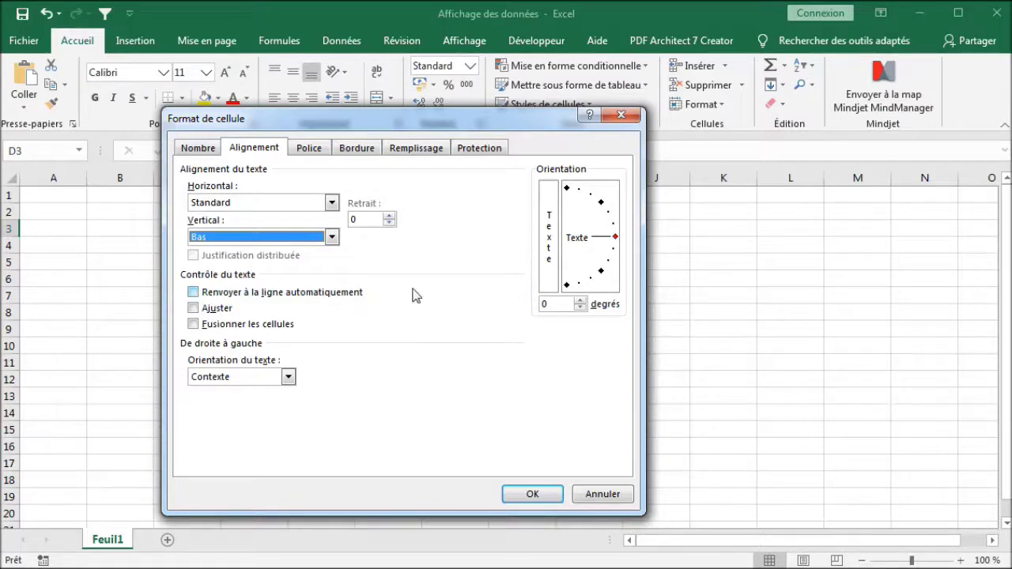
{"action": "left_click", "coordinate": [621, 115]}
Step: Enter a long string of repeated letters "k" in cell D3, wide enough to extend across column F
{"action": "left_click", "coordinate": [259, 275]}
{"action": "left_click", "coordinate": [248, 228]}
{"action": "type", "text": "kkkkkkkkkkkkkkkkkkkkkkkkkkkkkkkkkkkk"}
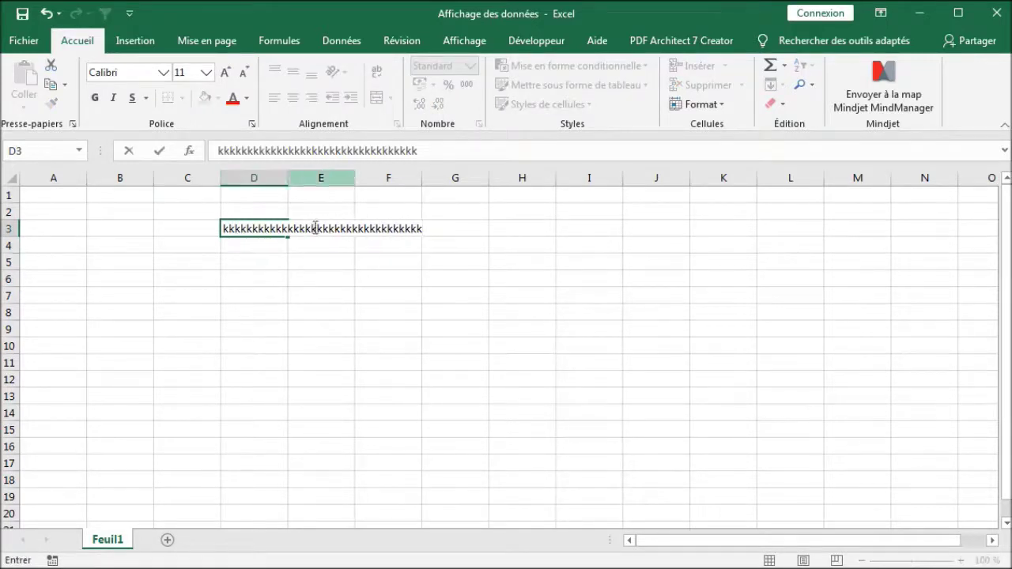
{"action": "left_click", "coordinate": [259, 298]}
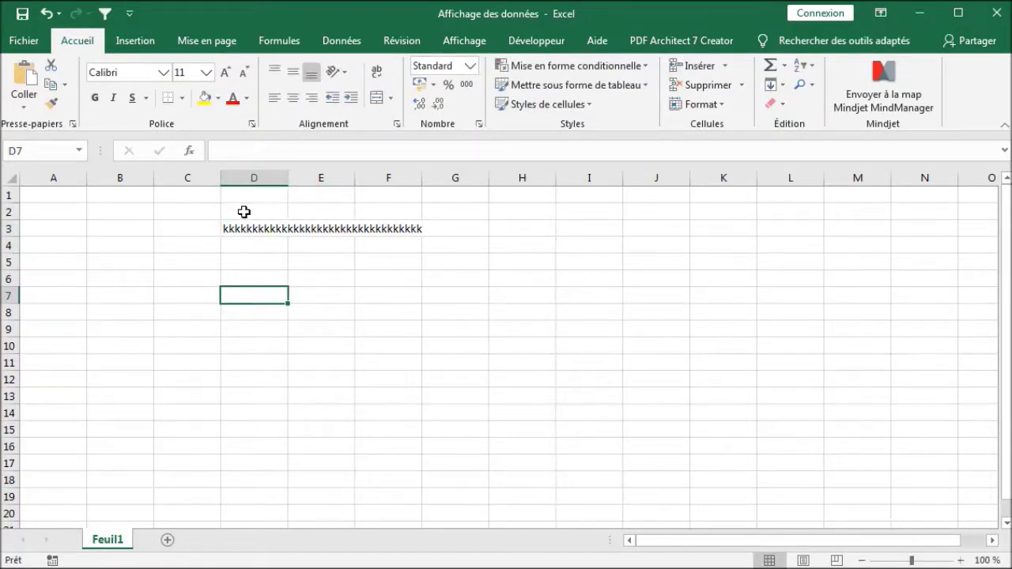
Step: Widen column D until the text in D3 fits, and narrow it again so the text overflows into the neighbouring columns
{"action": "left_click", "coordinate": [253, 177]}
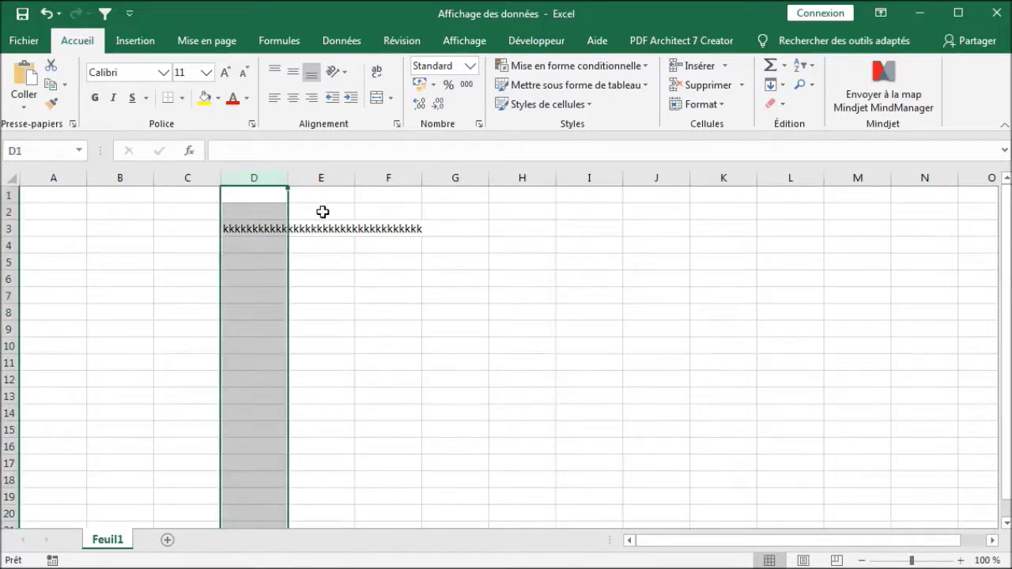
{"action": "left_click_drag", "start_coordinate": [287, 179], "coordinate": [445, 190]}
{"action": "left_click", "coordinate": [509, 292]}
{"action": "left_click", "coordinate": [374, 230]}
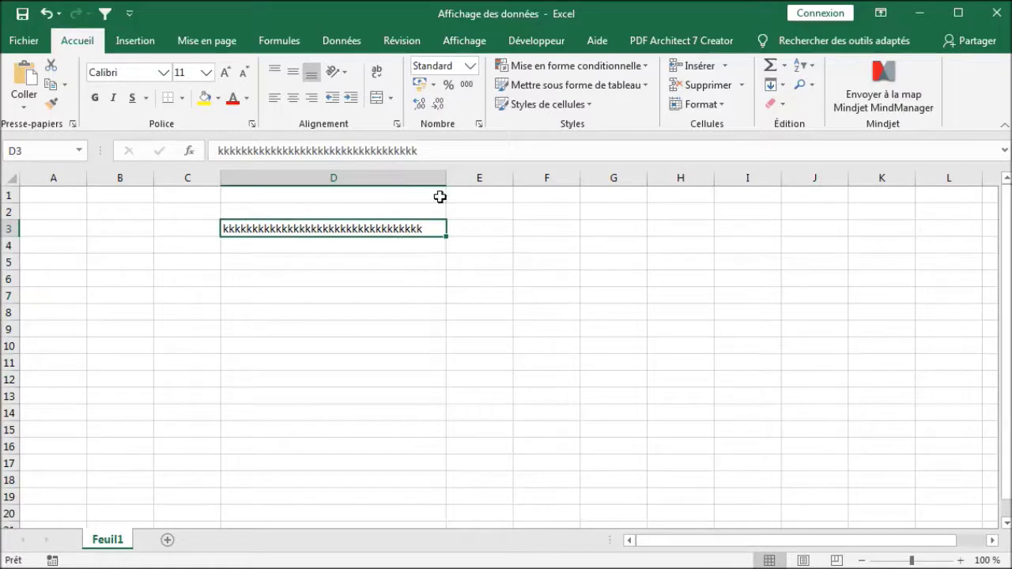
{"action": "left_click_drag", "start_coordinate": [447, 179], "coordinate": [304, 178]}
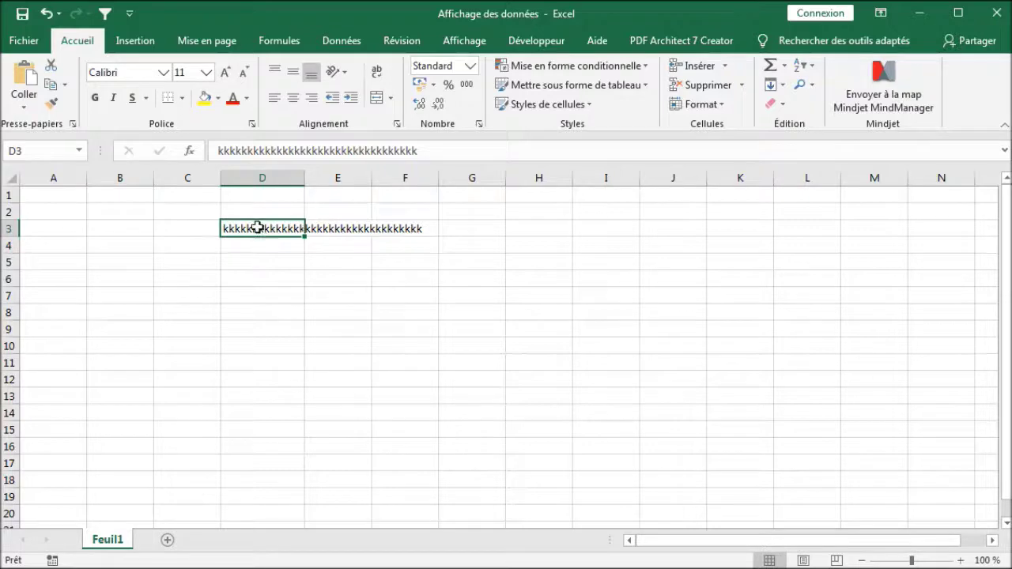
Step: Turn on automatic text wrapping (Renvoyer à la ligne automatiquement) for cell D3
{"action": "left_click", "coordinate": [396, 126]}
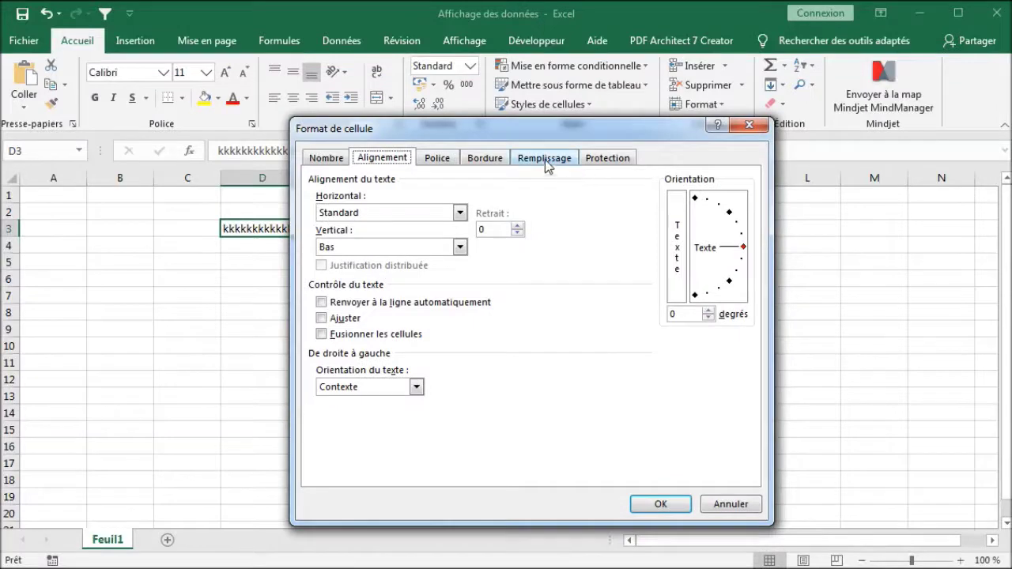
{"action": "left_click", "coordinate": [322, 303]}
{"action": "key", "text": "Return"}
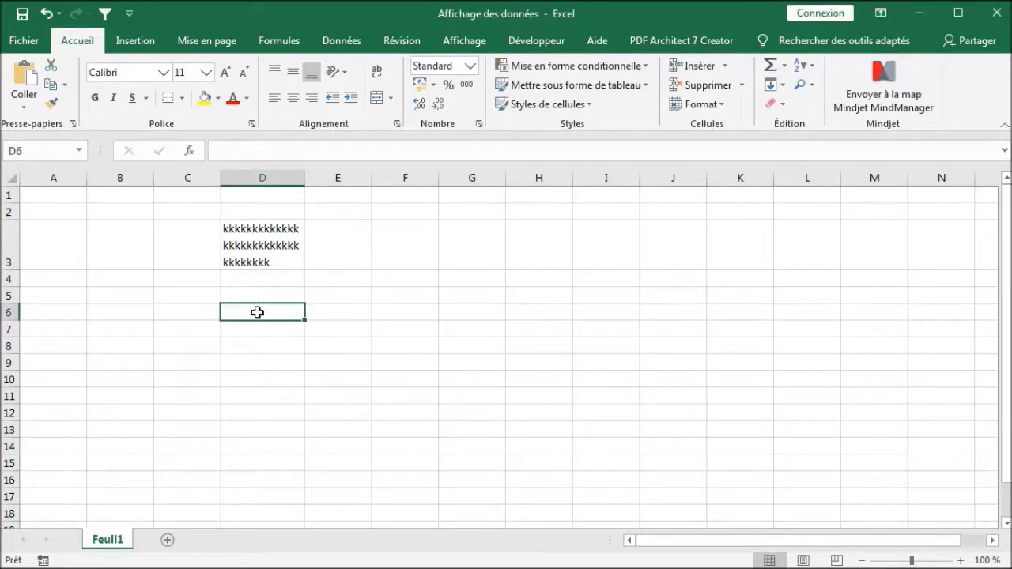
Step: Enter a long string of repeated letters "m" in cell D6 and wrap it within the cell
{"action": "type", "text": "mmmmmmmmmmmmmmmmmmmmmm"}
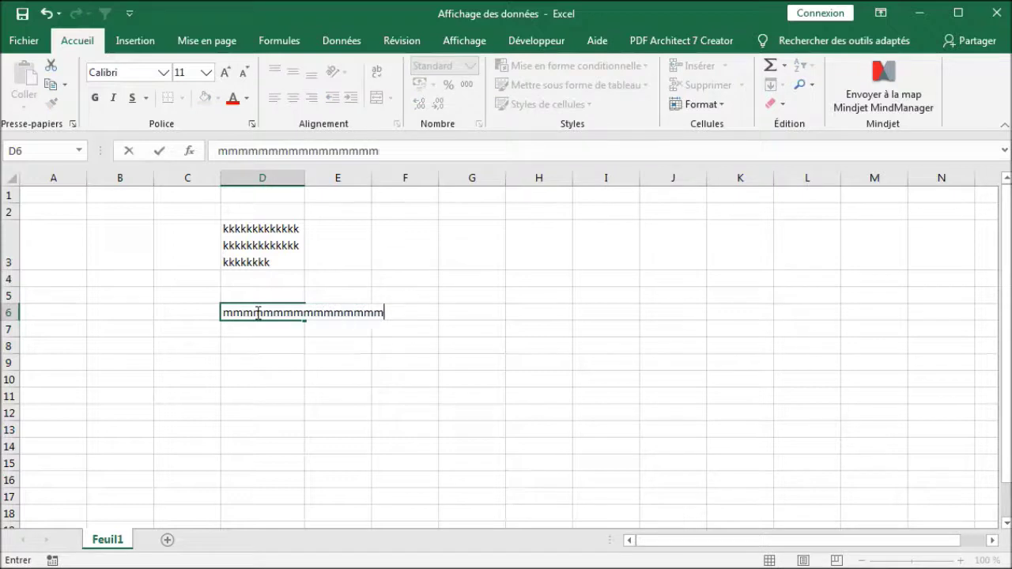
{"action": "left_click", "coordinate": [347, 402]}
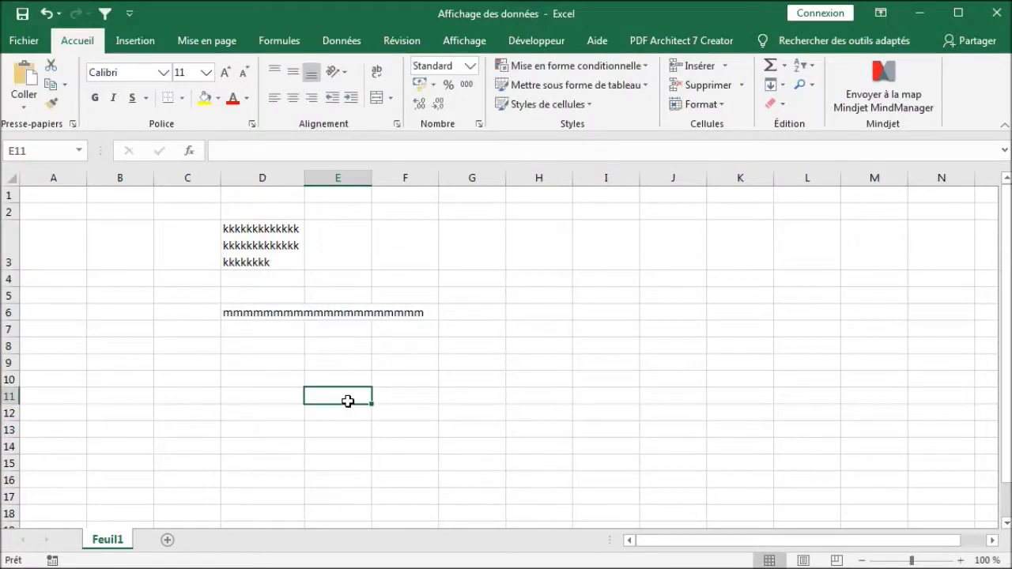
{"action": "left_click", "coordinate": [267, 311]}
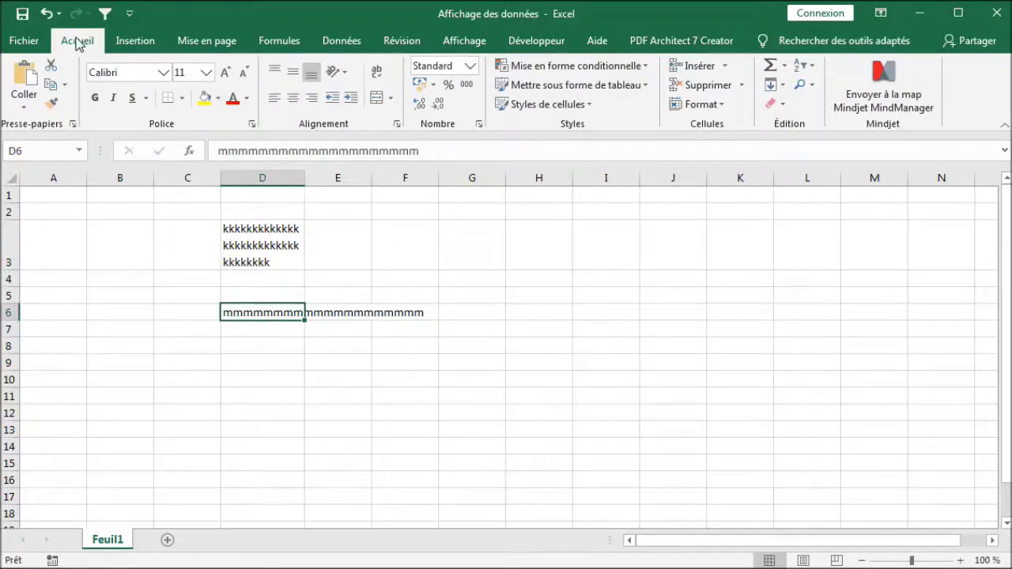
{"action": "left_click", "coordinate": [380, 72]}
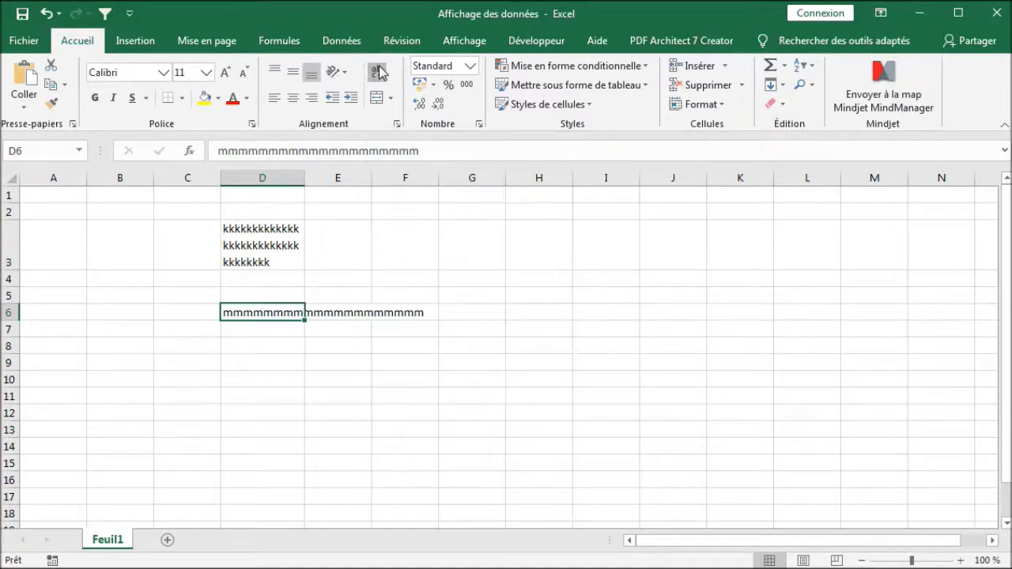
Step: Review the text direction choices for D6, keeping Contexte, and set the cell's text orientation to -90 degrees
{"action": "right_click", "coordinate": [277, 318]}
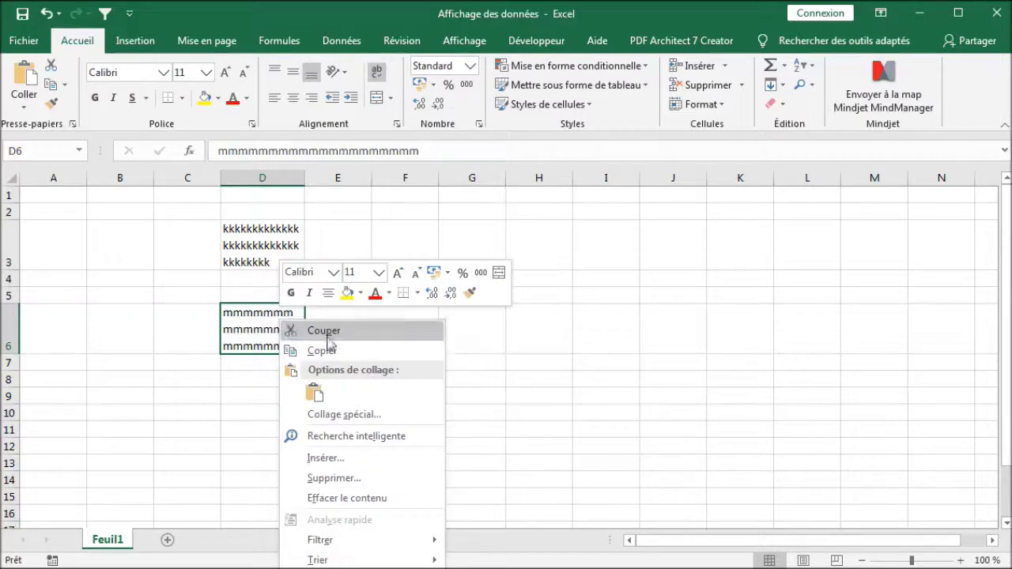
{"action": "left_click", "coordinate": [372, 568]}
{"action": "left_click_drag", "start_coordinate": [422, 357], "coordinate": [457, 82]}
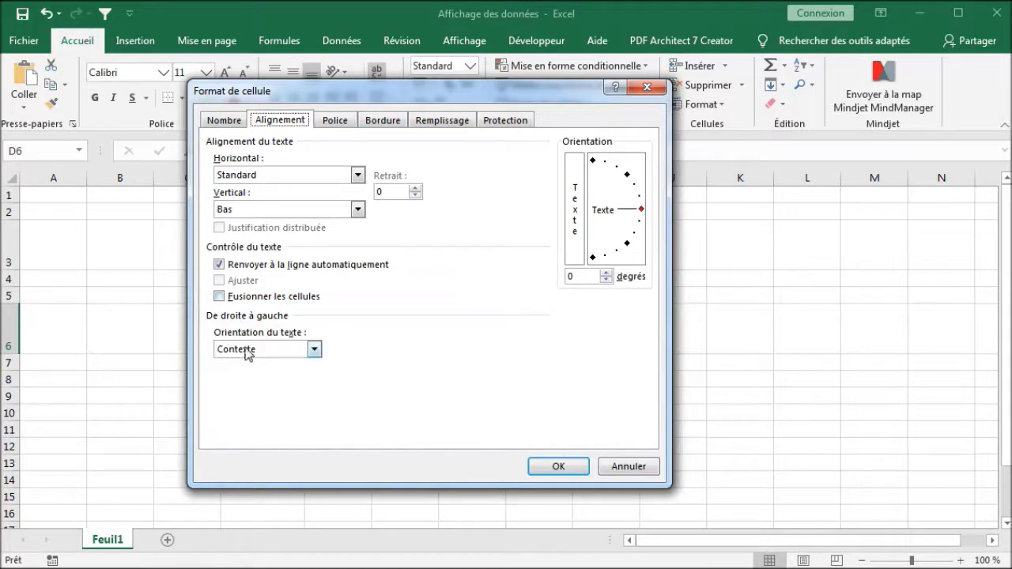
{"action": "left_click", "coordinate": [317, 349]}
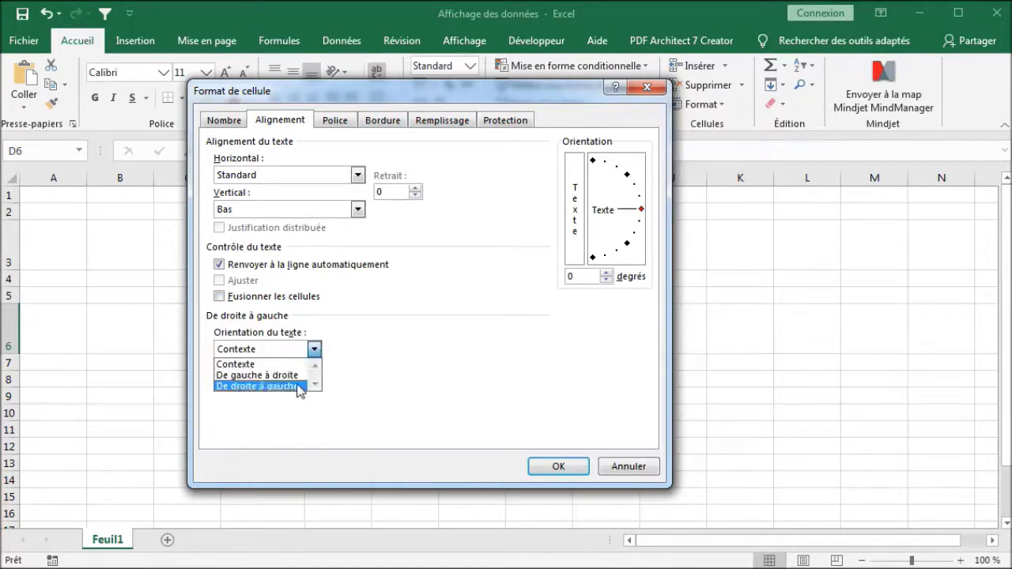
{"action": "left_click", "coordinate": [502, 357]}
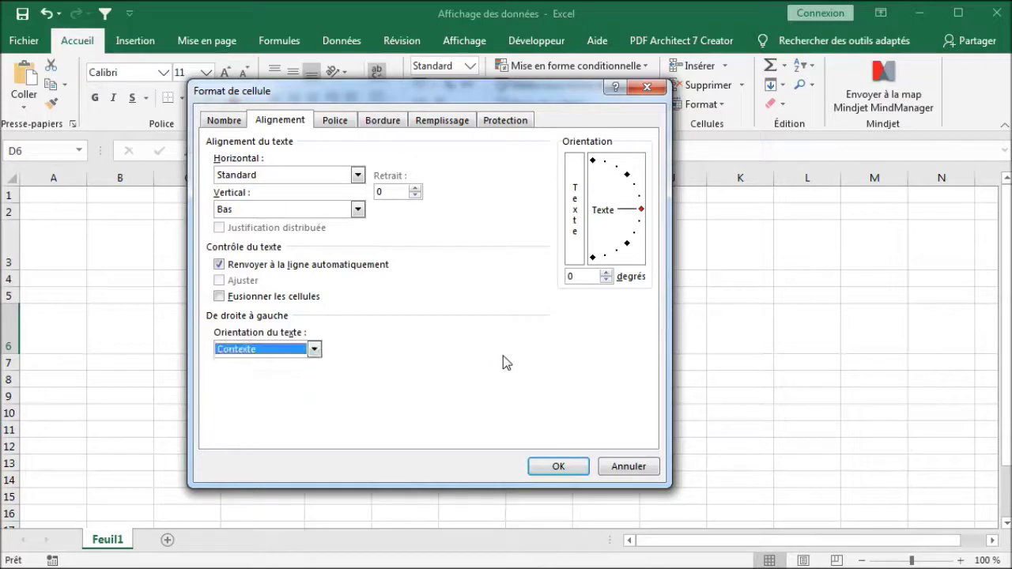
{"action": "left_click", "coordinate": [593, 162]}
{"action": "left_click_drag", "start_coordinate": [588, 184], "coordinate": [595, 261]}
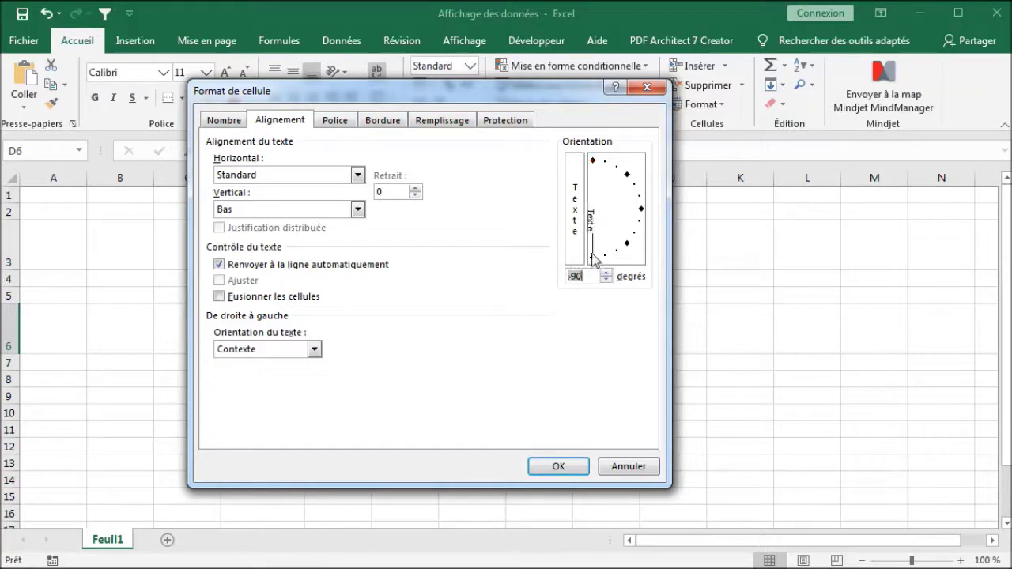
{"action": "left_click", "coordinate": [554, 468]}
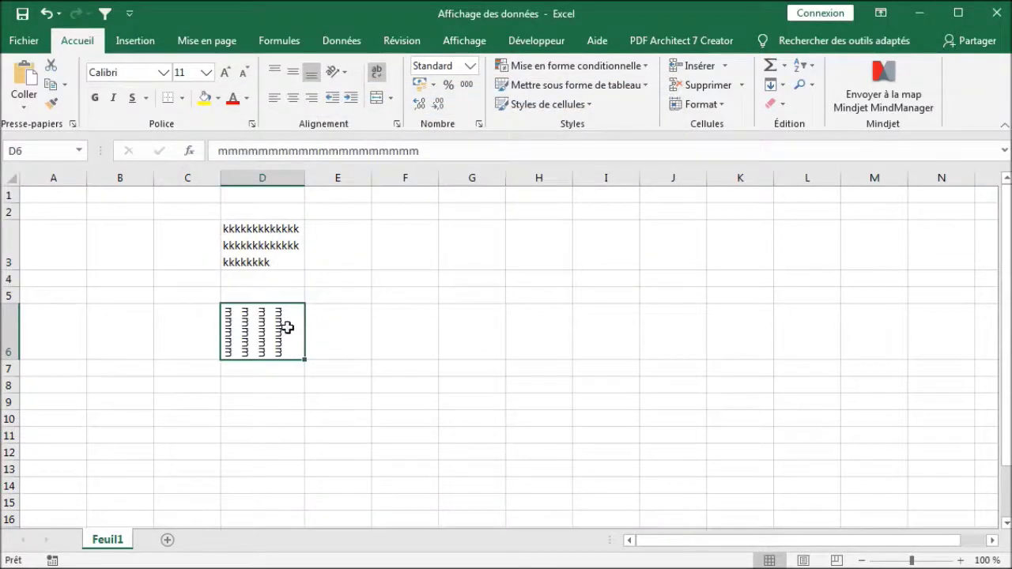
Step: Set the text orientation of cell D3 to 90 degrees
{"action": "left_click", "coordinate": [274, 246]}
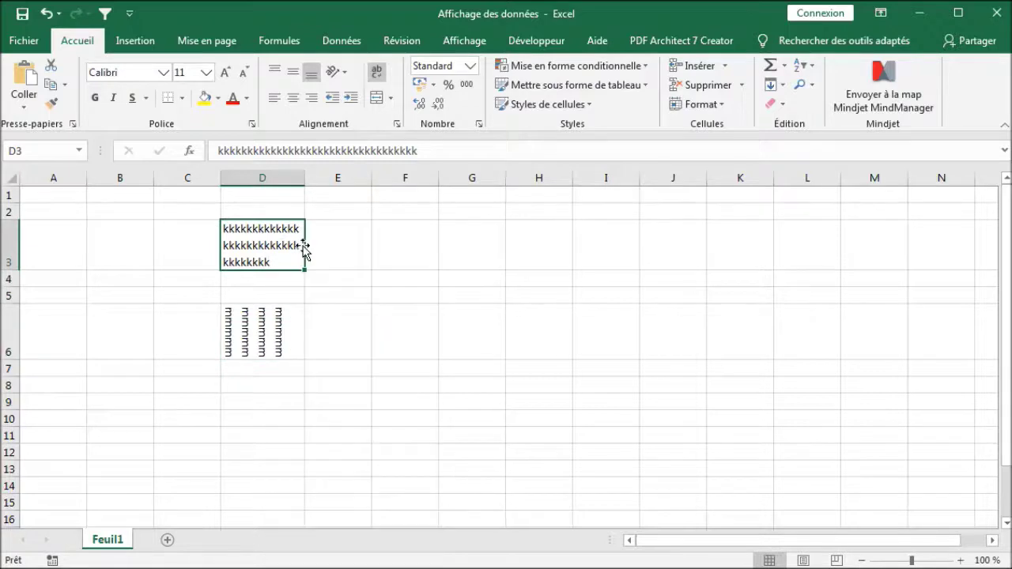
{"action": "left_click", "coordinate": [397, 124]}
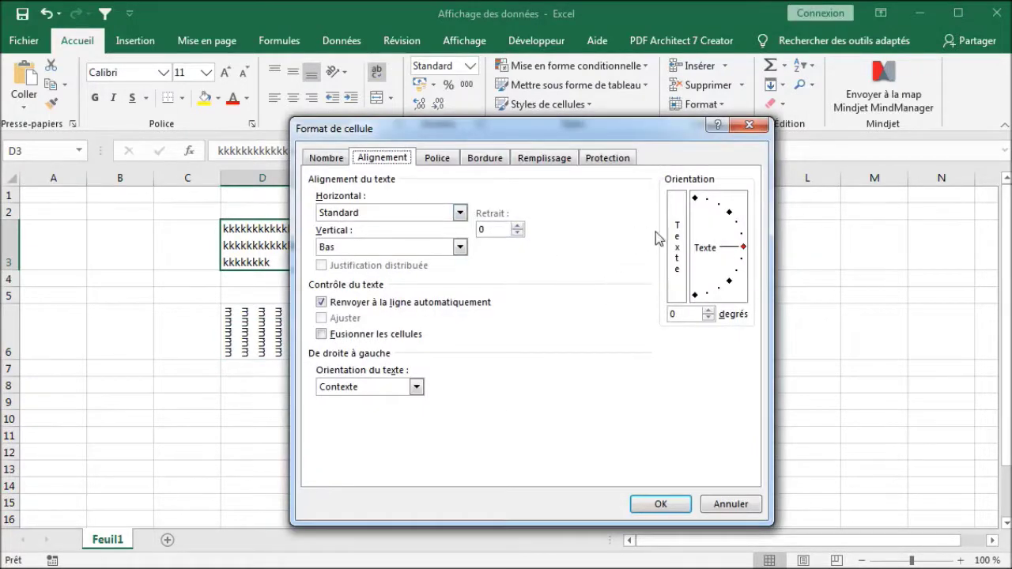
{"action": "left_click", "coordinate": [694, 199]}
{"action": "left_click", "coordinate": [637, 503]}
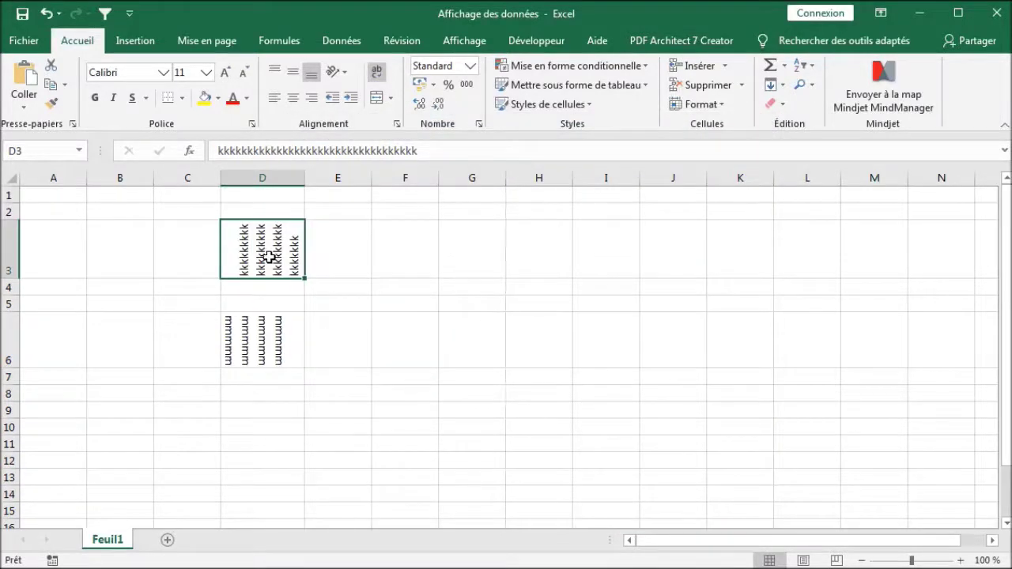
{"action": "left_click", "coordinate": [355, 244]}
Step: Browse the fonts and font effects available for D3, and close the cell format dialog without applying changes
{"action": "left_click", "coordinate": [293, 248]}
{"action": "left_click", "coordinate": [397, 125]}
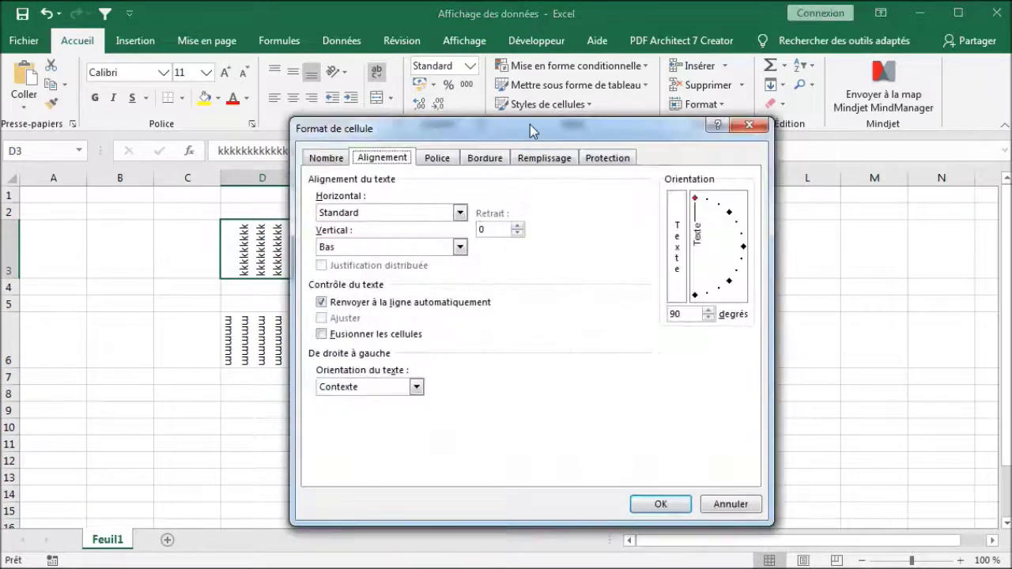
{"action": "left_click_drag", "start_coordinate": [530, 130], "coordinate": [513, 82]}
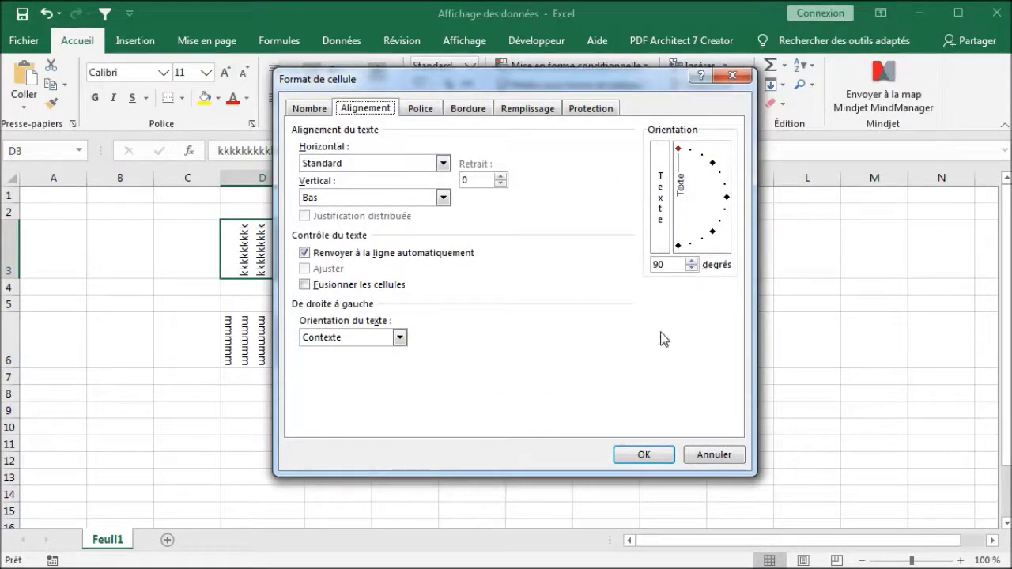
{"action": "left_click", "coordinate": [420, 109]}
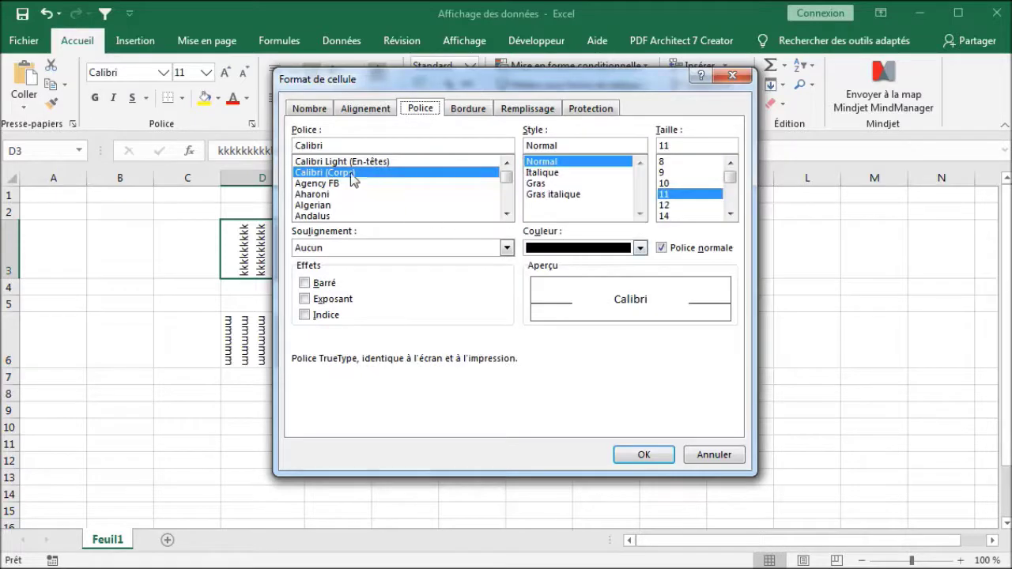
{"action": "left_click_drag", "start_coordinate": [506, 177], "coordinate": [515, 218]}
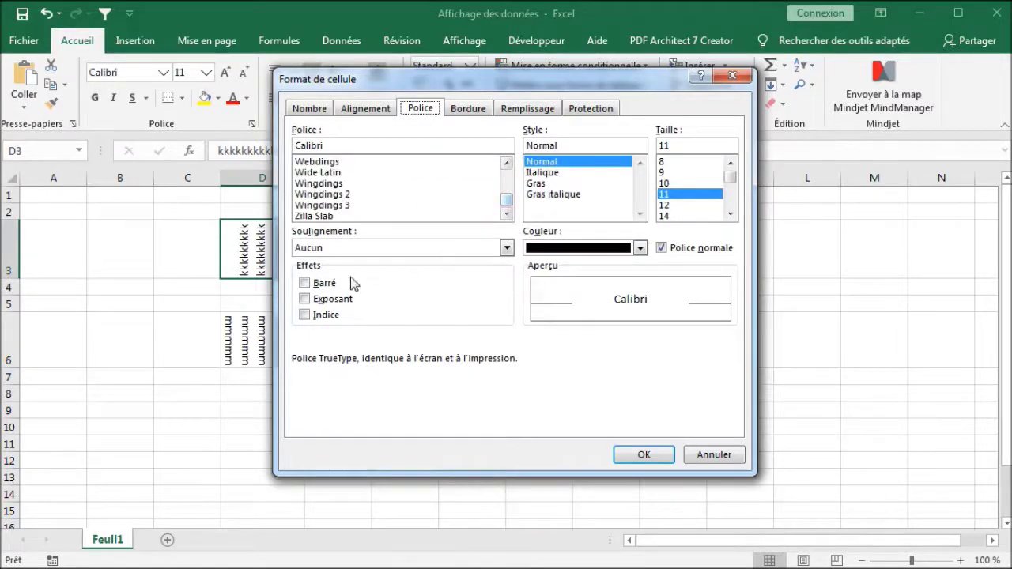
{"action": "left_click", "coordinate": [729, 77]}
{"action": "left_click", "coordinate": [480, 247]}
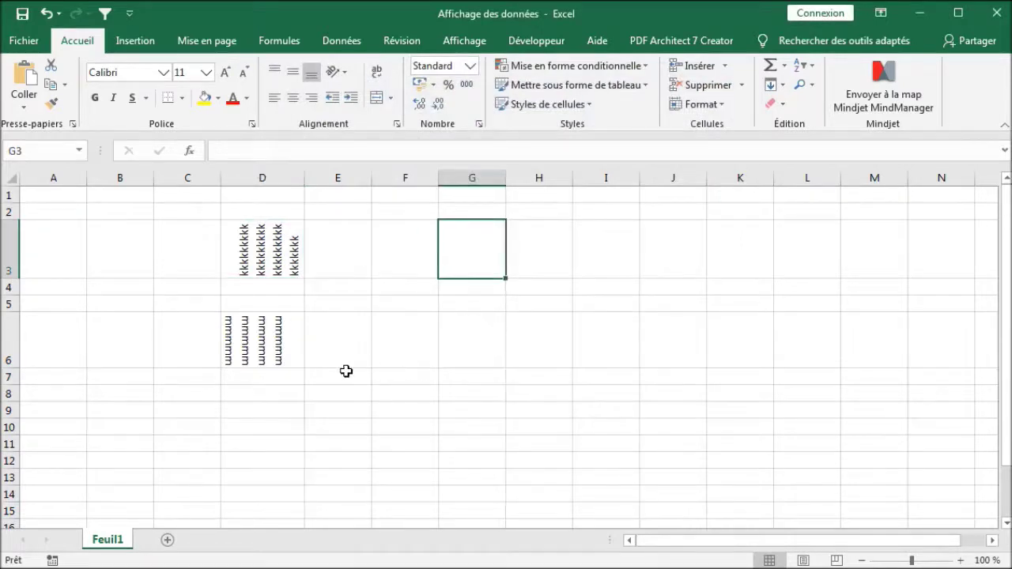
Step: Enter the number 698555 in cell F7
{"action": "left_click", "coordinate": [391, 378]}
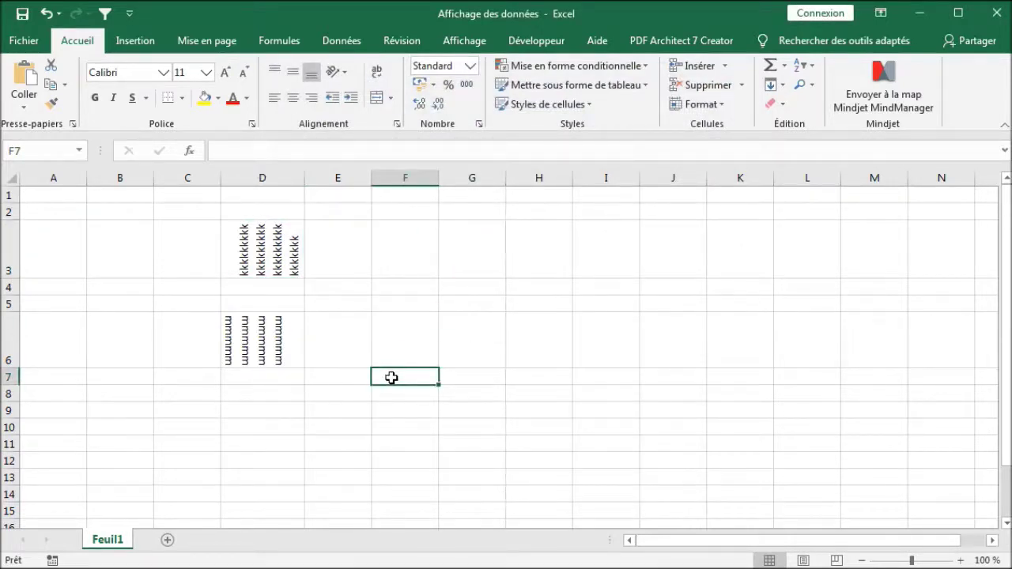
{"action": "type", "text": "698555"}
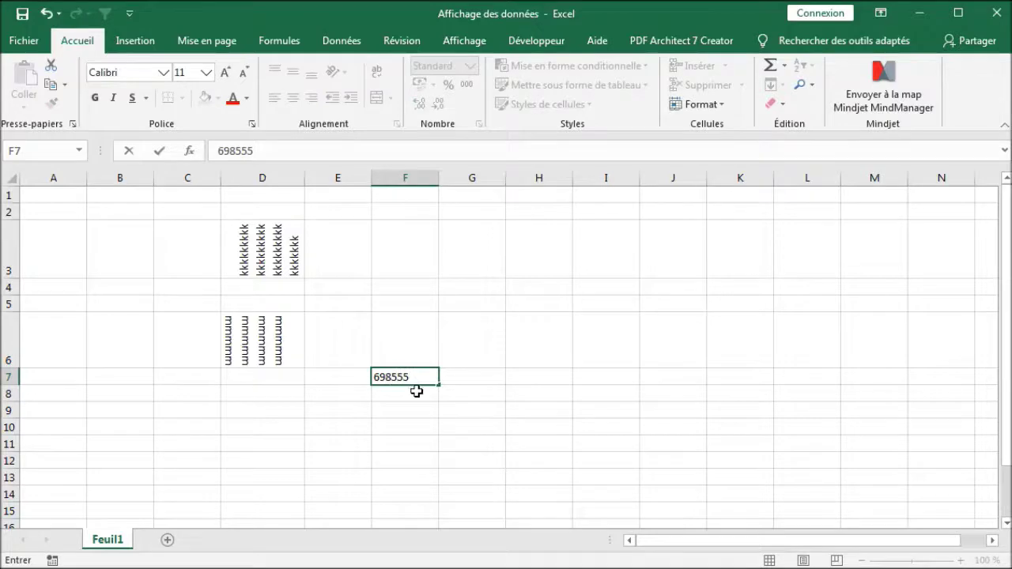
{"action": "key", "text": "Return"}
Step: Apply the strikethrough effect (Barré) to the number in cell F7
{"action": "left_click", "coordinate": [402, 376]}
{"action": "left_click", "coordinate": [397, 124]}
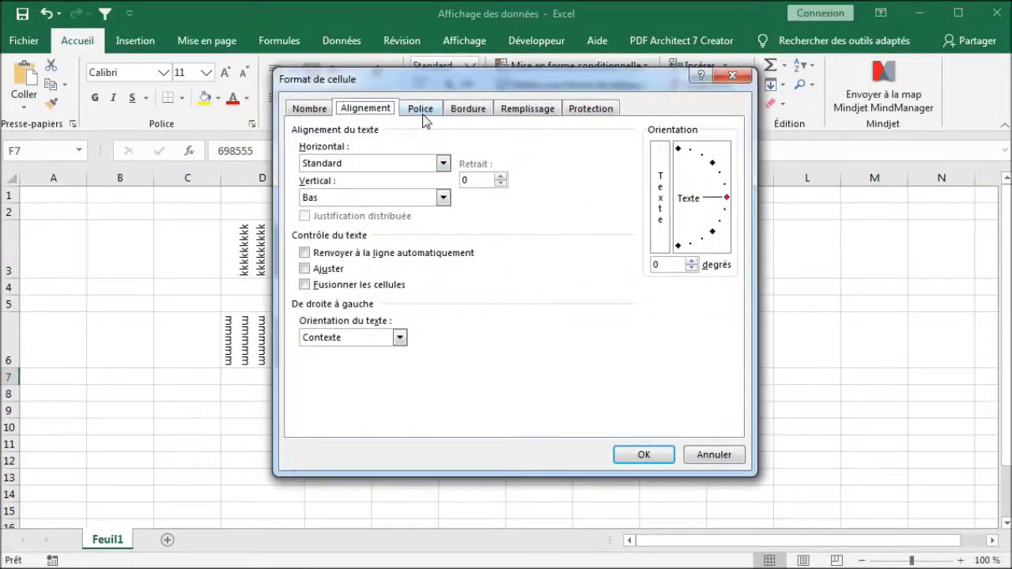
{"action": "left_click", "coordinate": [422, 111]}
{"action": "left_click", "coordinate": [305, 283]}
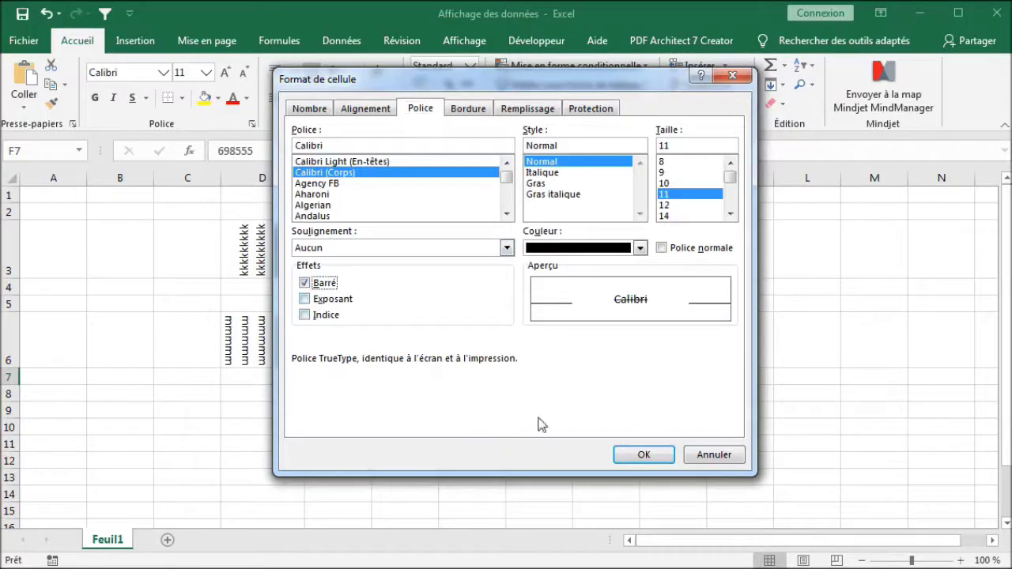
{"action": "left_click", "coordinate": [645, 456]}
{"action": "left_click", "coordinate": [697, 445]}
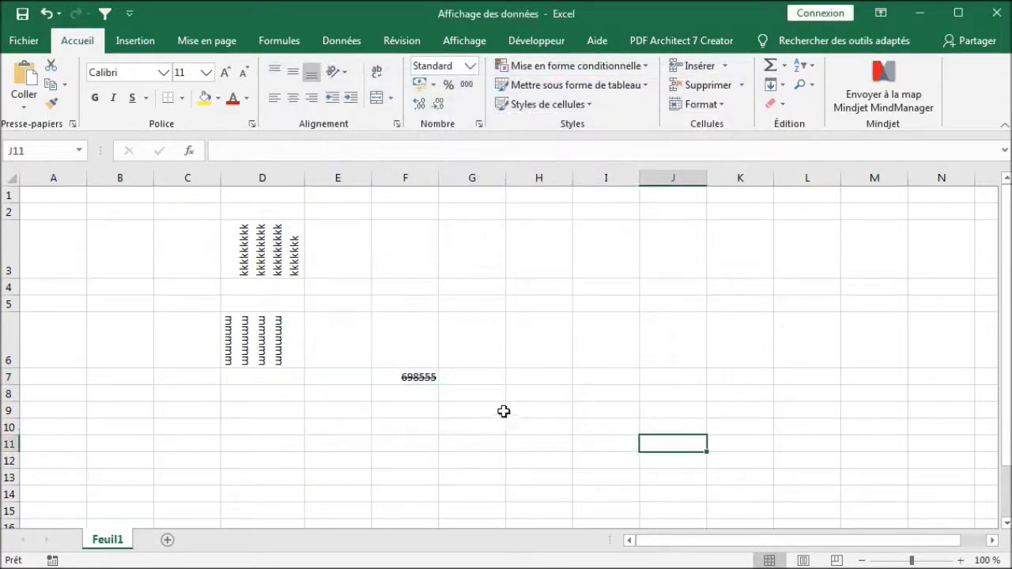
Step: Enter the sample text "pmloo" in cell G7
{"action": "left_click", "coordinate": [478, 380]}
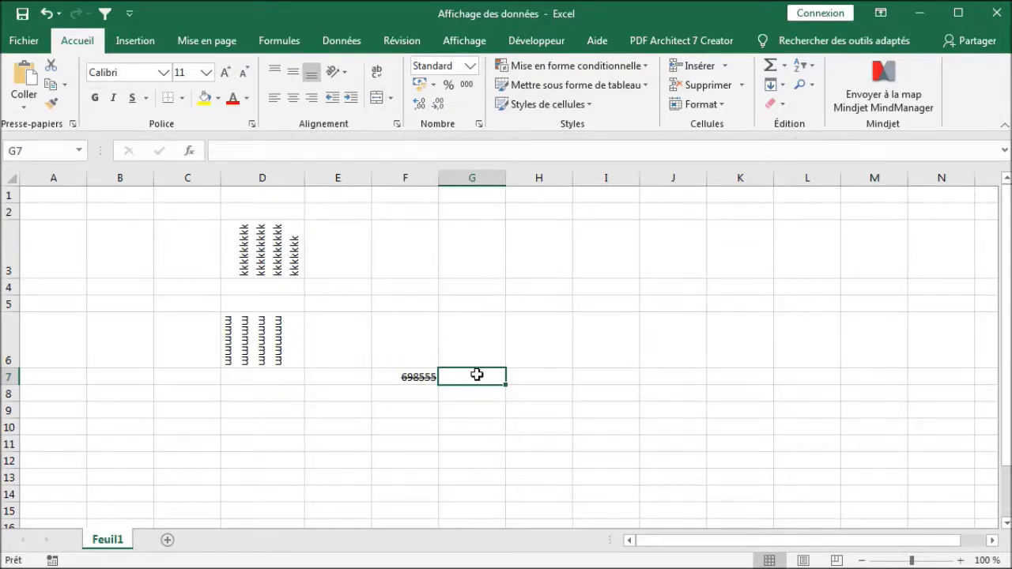
{"action": "type", "text": "pmloo"}
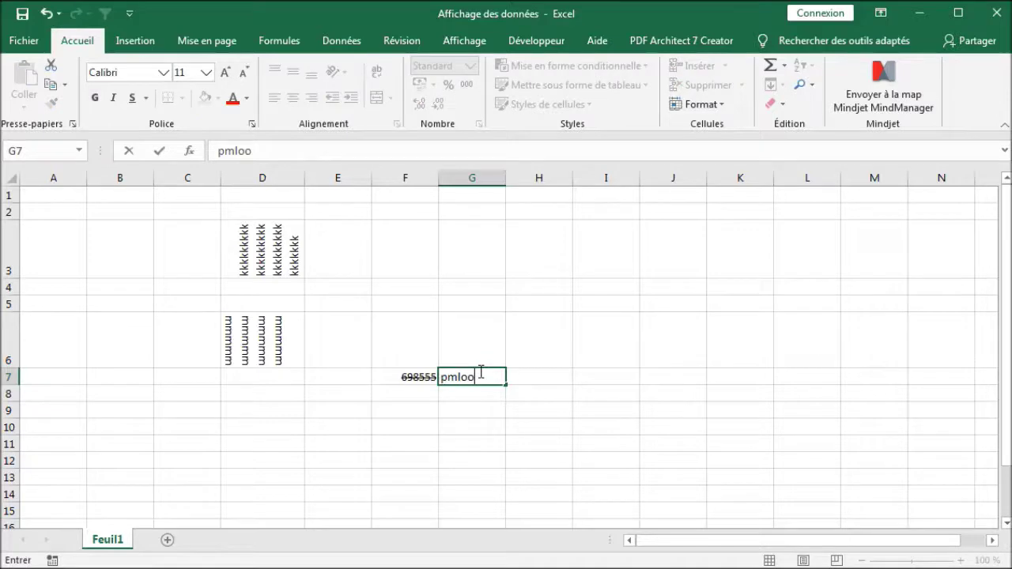
{"action": "left_click", "coordinate": [431, 290]}
Step: Set the font style of the text in cell G7 to italic (Italique)
{"action": "left_click", "coordinate": [469, 369]}
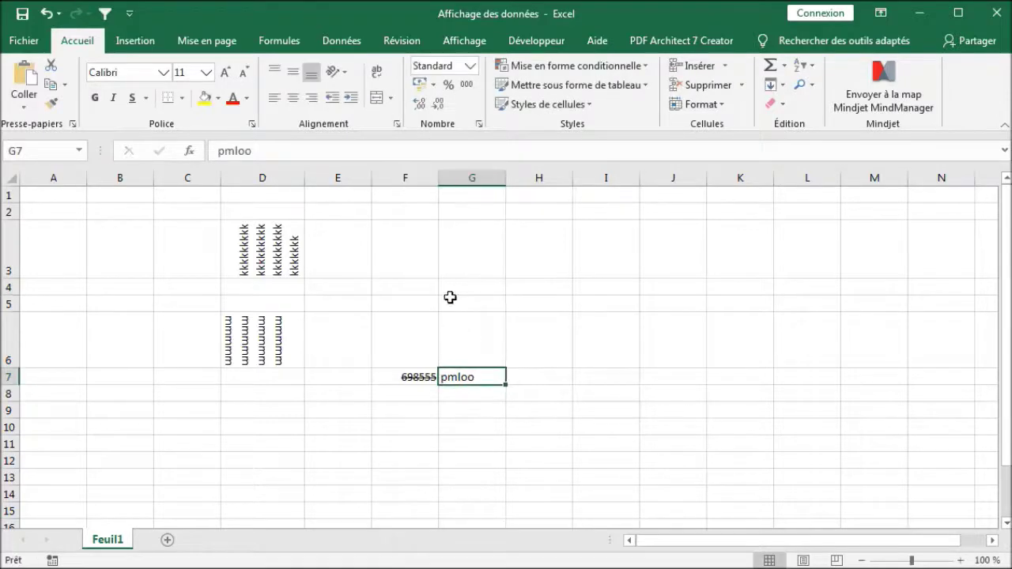
{"action": "left_click", "coordinate": [399, 125]}
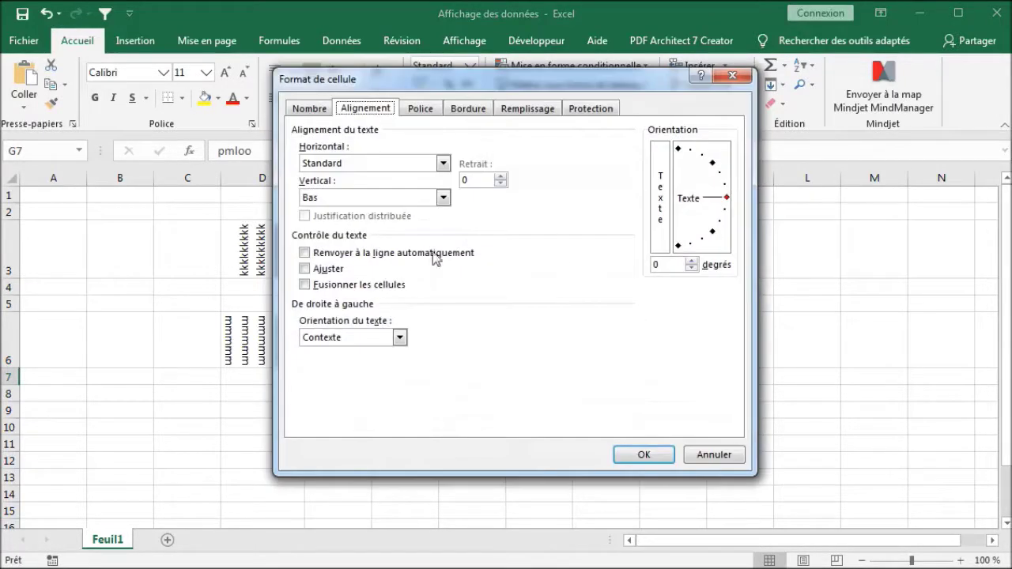
{"action": "left_click", "coordinate": [419, 109]}
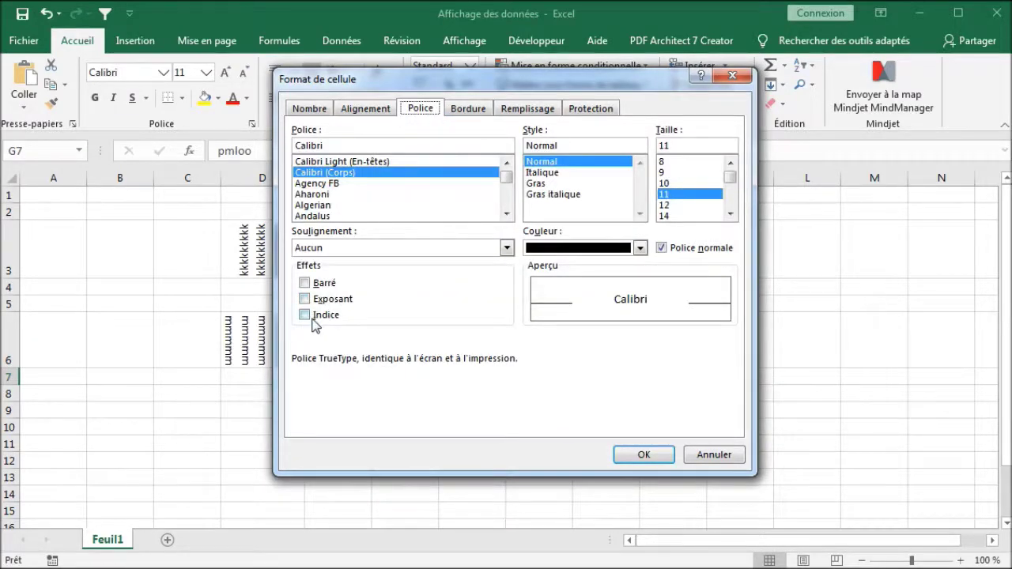
{"action": "left_click", "coordinate": [542, 172]}
{"action": "left_click", "coordinate": [544, 183]}
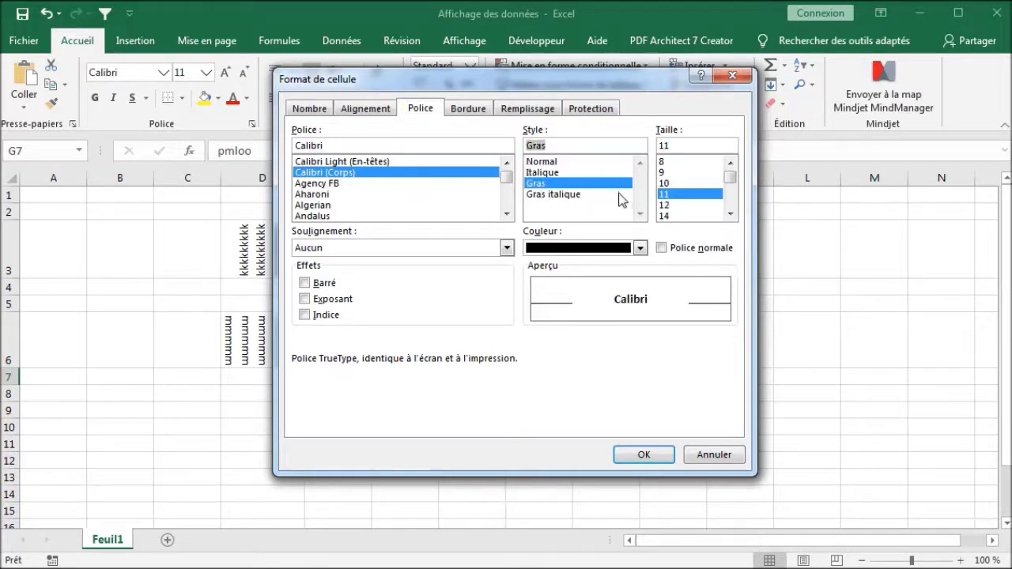
{"action": "left_click", "coordinate": [551, 173]}
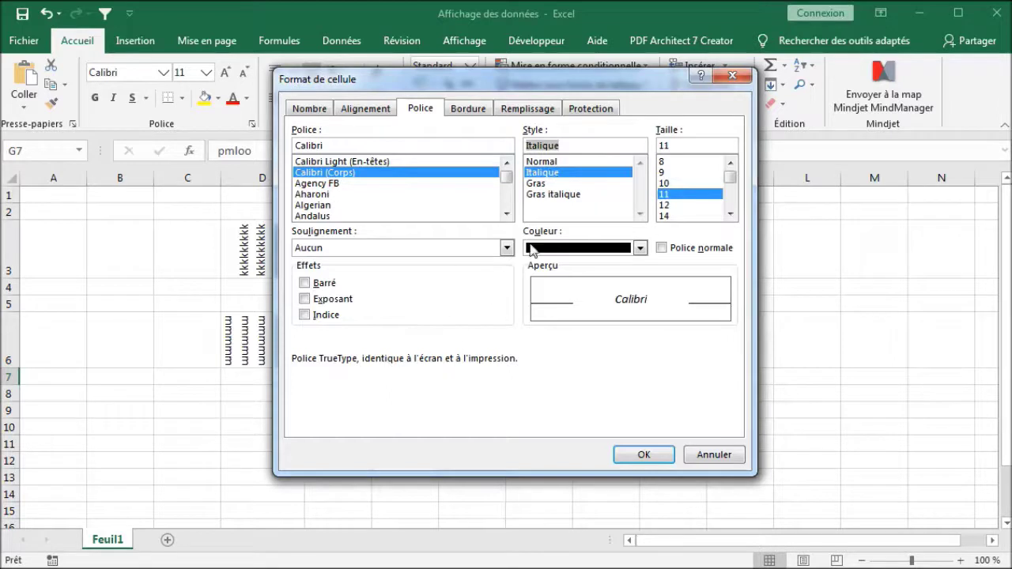
Step: Add a thick solid border on all four sides of cell G7 and apply the formatting
{"action": "left_click", "coordinate": [466, 108]}
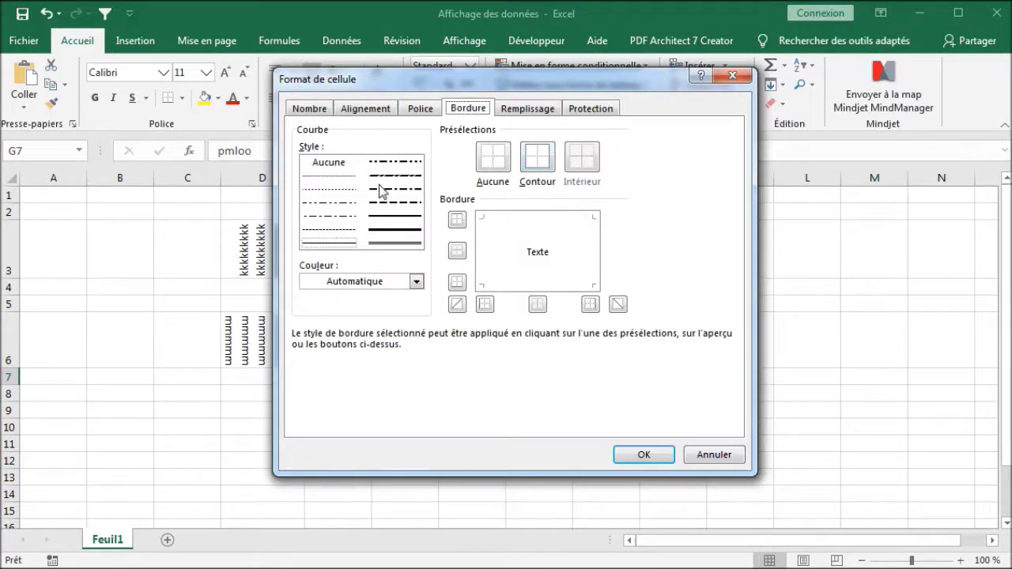
{"action": "left_click", "coordinate": [389, 229]}
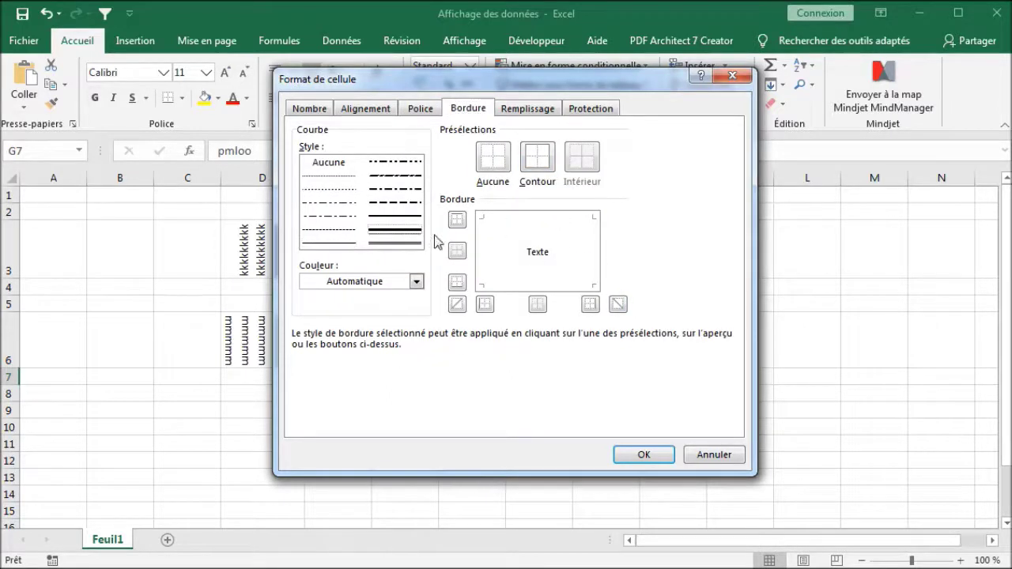
{"action": "left_click", "coordinate": [510, 246]}
{"action": "left_click", "coordinate": [531, 251]}
{"action": "left_click", "coordinate": [487, 255]}
{"action": "left_click", "coordinate": [525, 284]}
{"action": "left_click", "coordinate": [530, 221]}
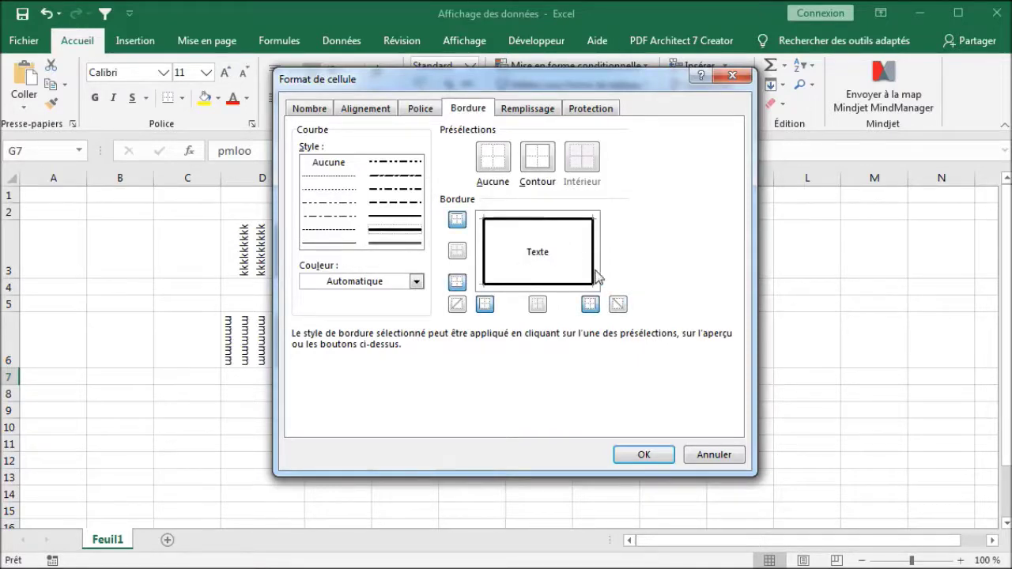
{"action": "left_click", "coordinate": [644, 455]}
{"action": "left_click_drag", "start_coordinate": [586, 411], "coordinate": [528, 406]}
{"action": "left_click", "coordinate": [490, 381]}
Step: Cross cell I8 with two thin diagonal borders and apply the formatting
{"action": "left_click", "coordinate": [592, 393]}
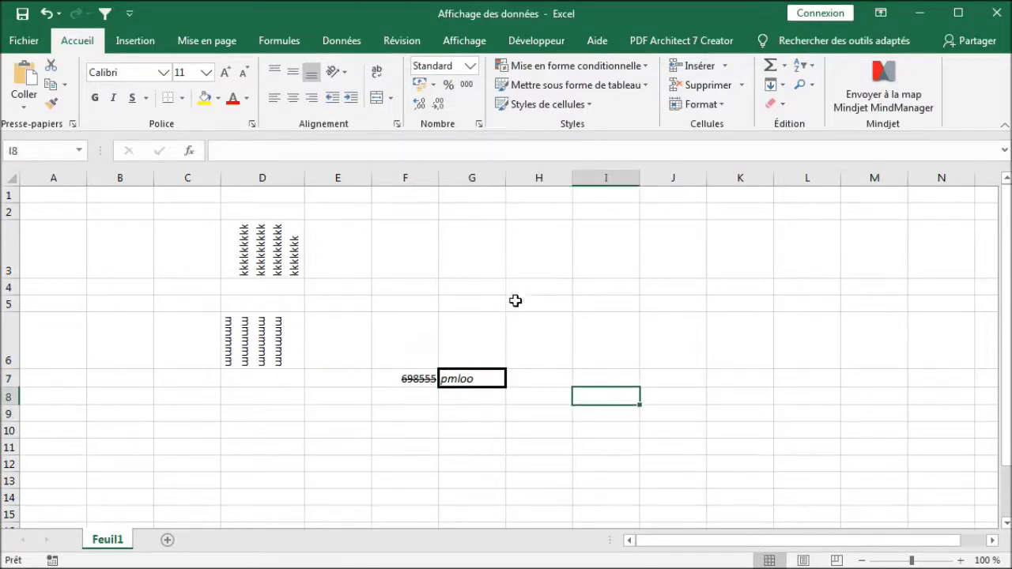
{"action": "key", "text": "ctrl+1"}
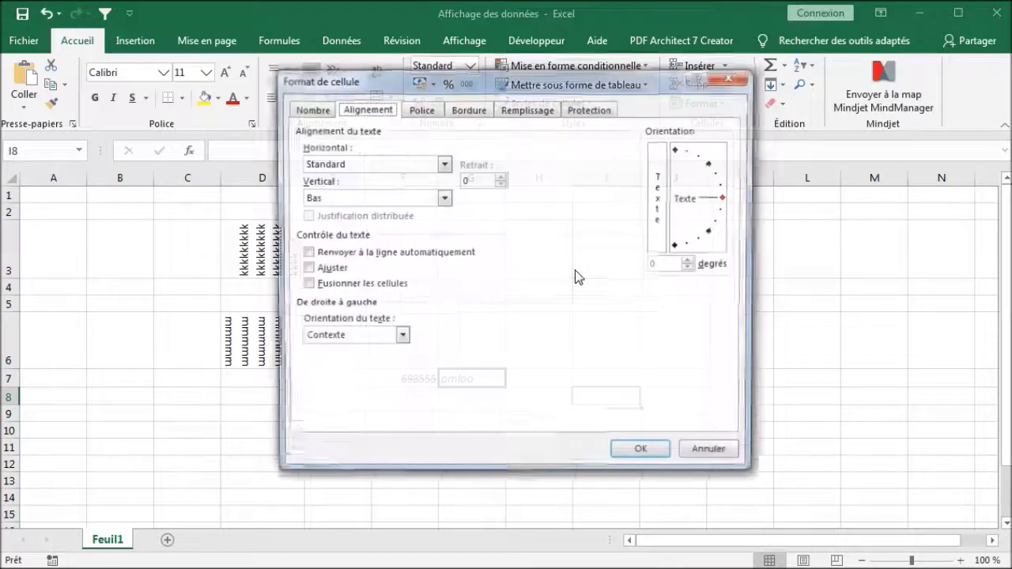
{"action": "left_click", "coordinate": [469, 110]}
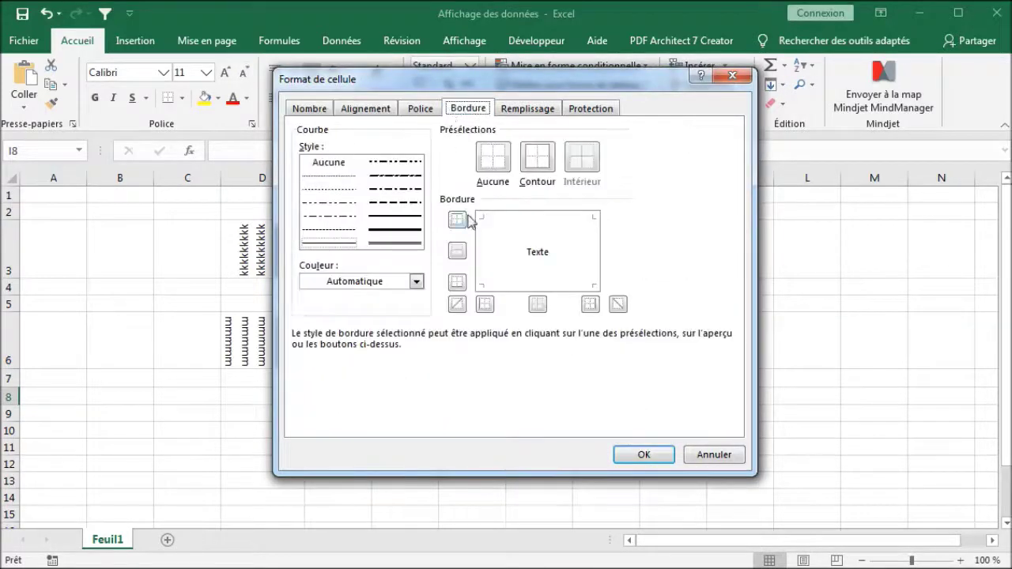
{"action": "left_click", "coordinate": [531, 248]}
{"action": "left_click", "coordinate": [535, 263]}
{"action": "left_click", "coordinate": [645, 454]}
{"action": "left_click", "coordinate": [609, 426]}
{"action": "left_click", "coordinate": [528, 416]}
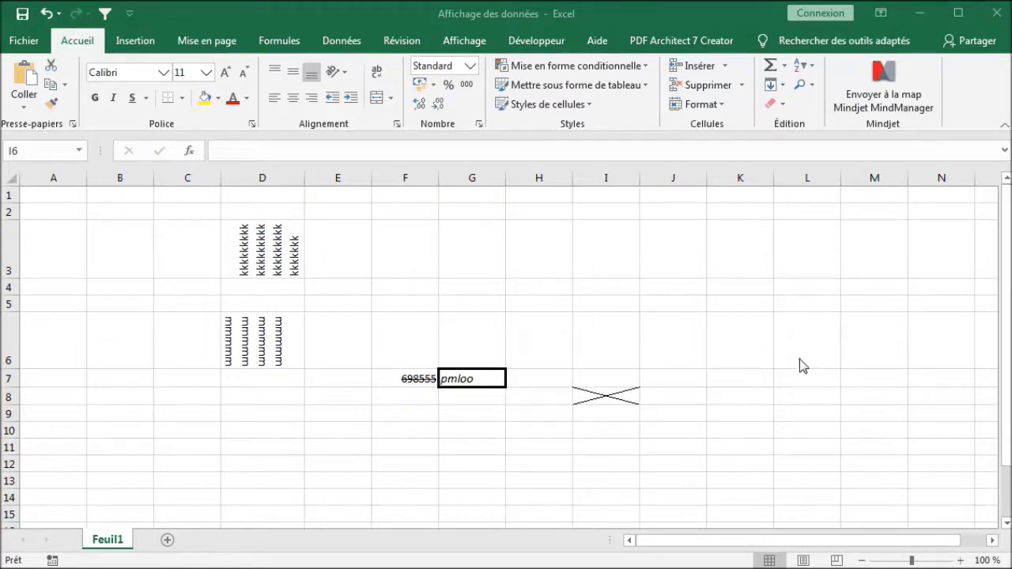
Step: Examine the border options and the available border colours for cell I6 without choosing one
{"action": "left_click", "coordinate": [396, 123]}
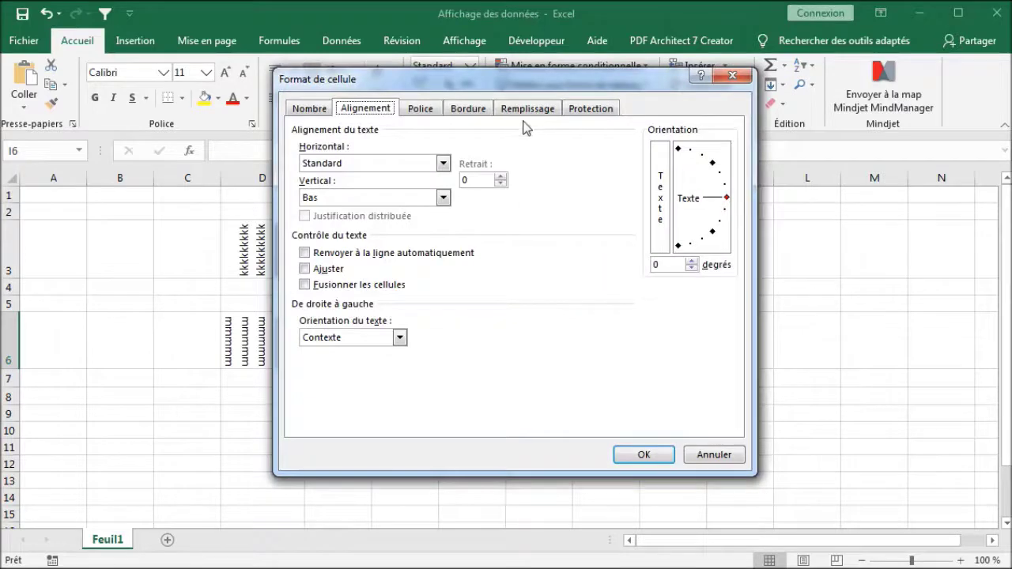
{"action": "left_click", "coordinate": [426, 109]}
{"action": "left_click", "coordinate": [473, 111]}
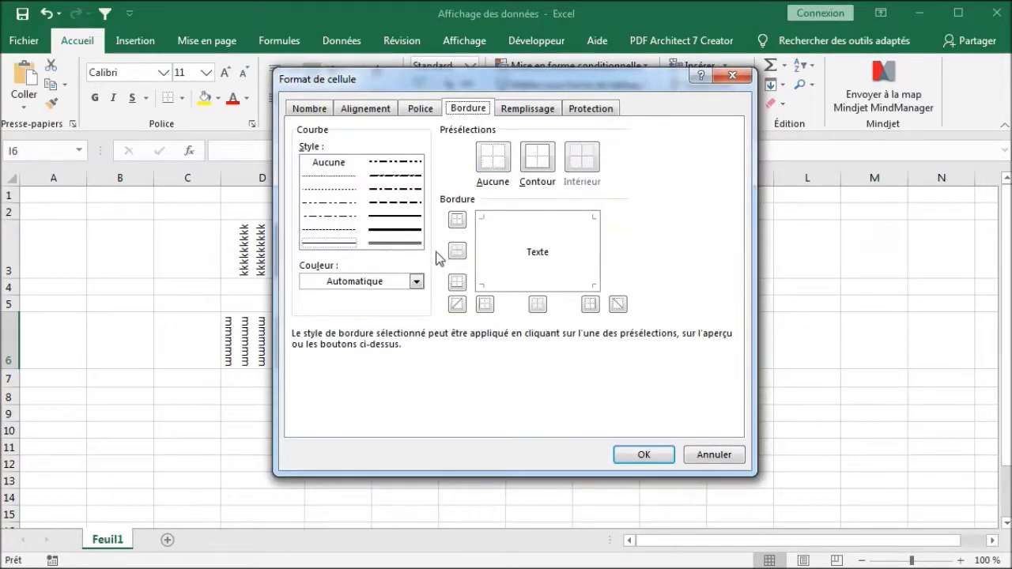
{"action": "left_click", "coordinate": [417, 282]}
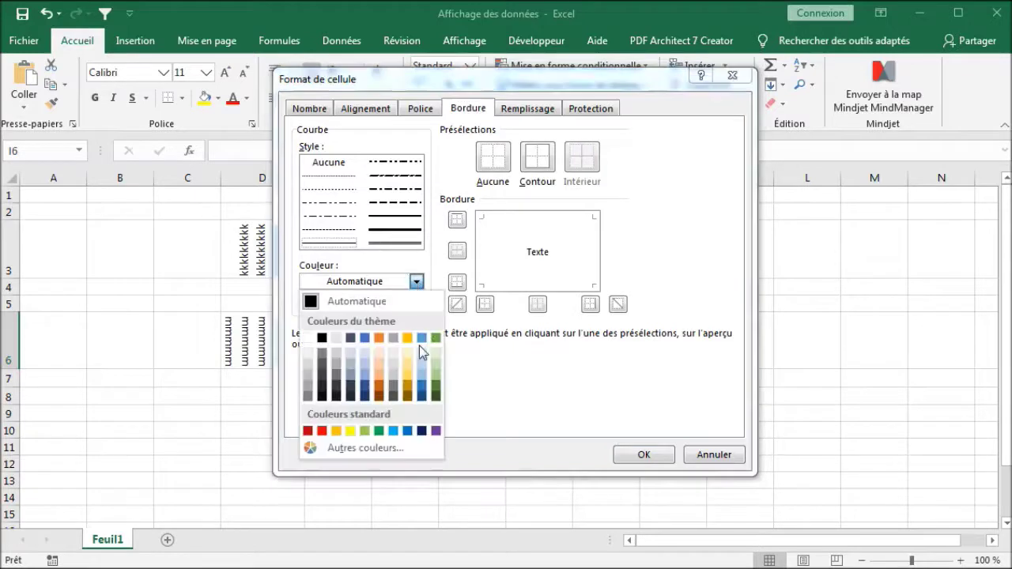
{"action": "left_click", "coordinate": [541, 391]}
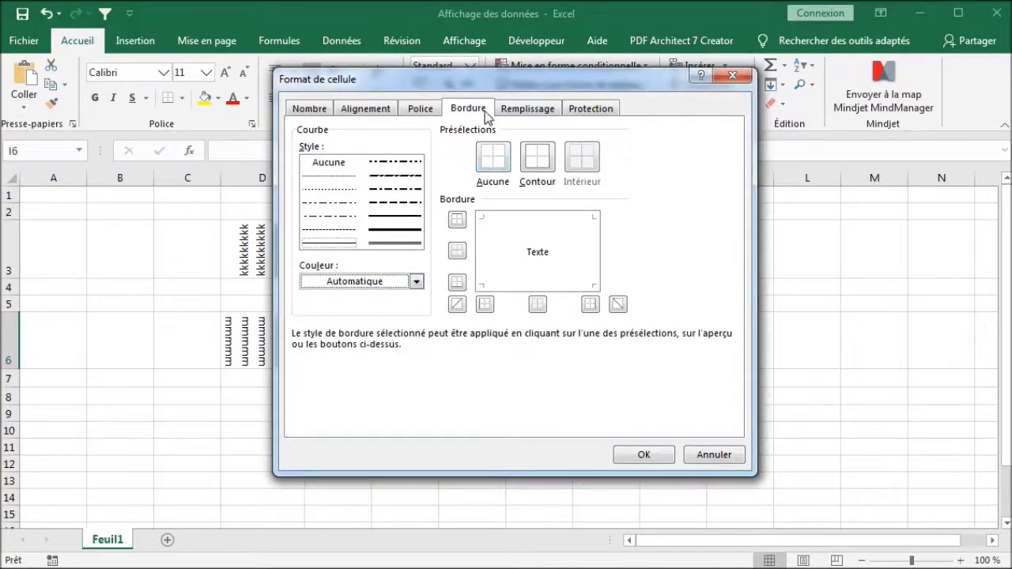
Step: Try a light gold background and a white-and-blue two-colour gradient of type Diagonal bas as the fill for I6
{"action": "left_click", "coordinate": [526, 109]}
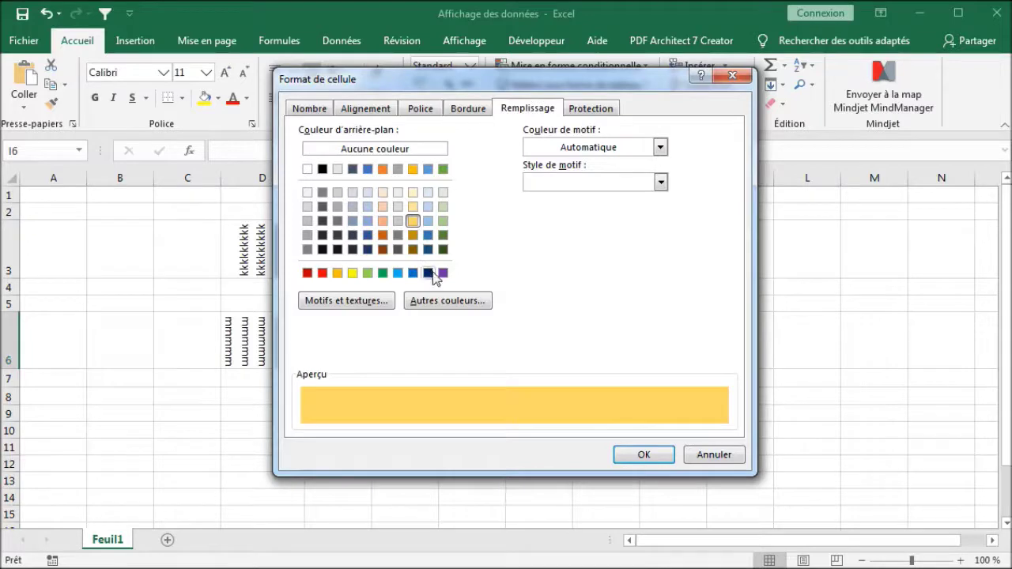
{"action": "left_click", "coordinate": [375, 304]}
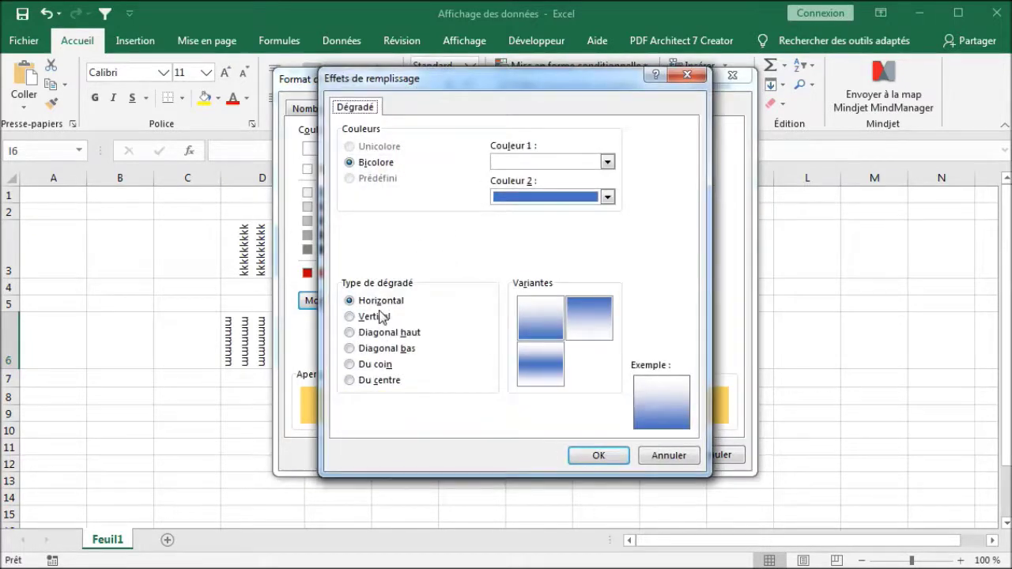
{"action": "left_click", "coordinate": [607, 162]}
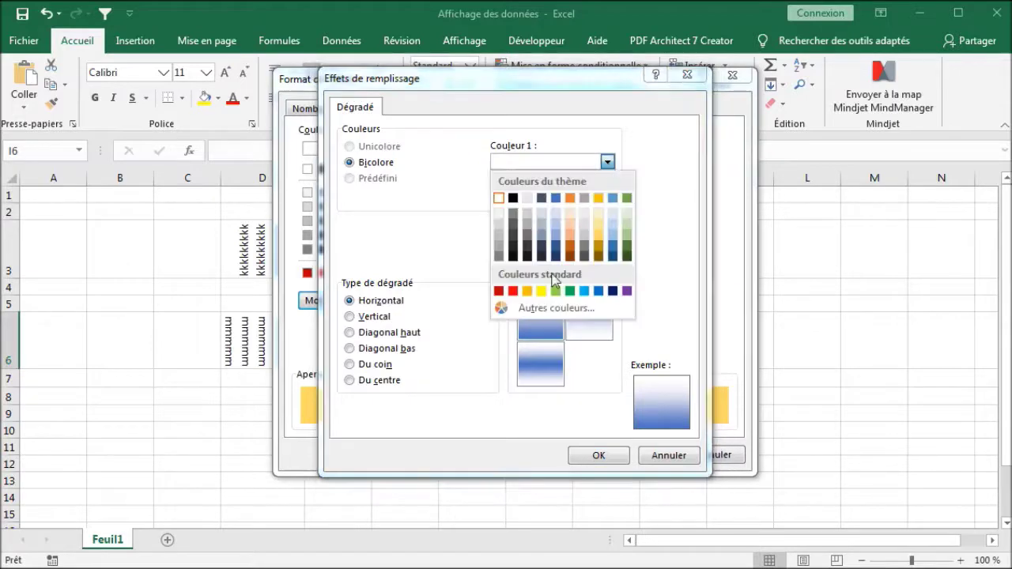
{"action": "left_click", "coordinate": [671, 276]}
{"action": "left_click", "coordinate": [388, 348]}
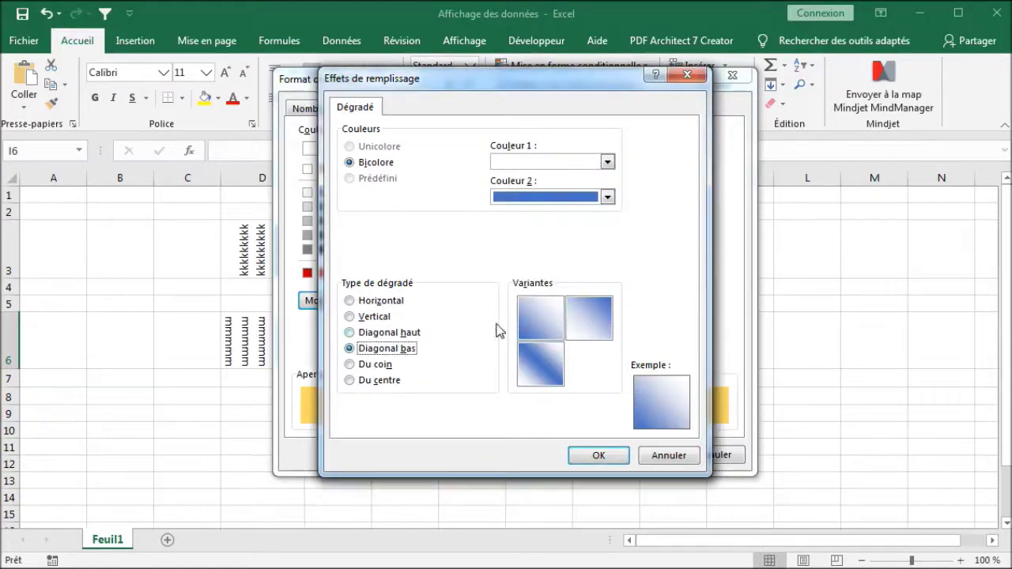
{"action": "left_click", "coordinate": [598, 456]}
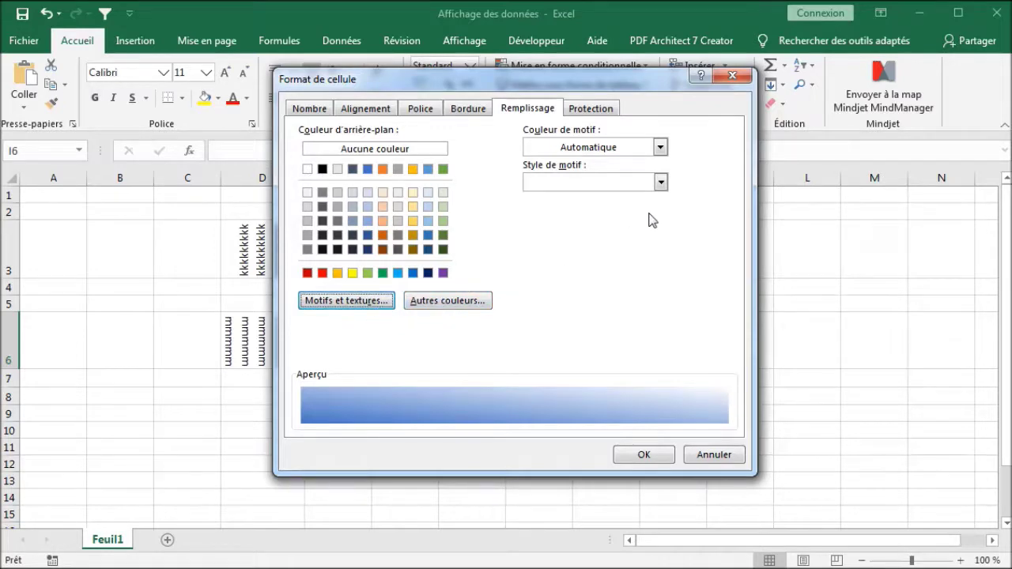
Step: Review the custom colour choices and set I6's background to a bright pink from the additional standard colours
{"action": "left_click", "coordinate": [437, 302]}
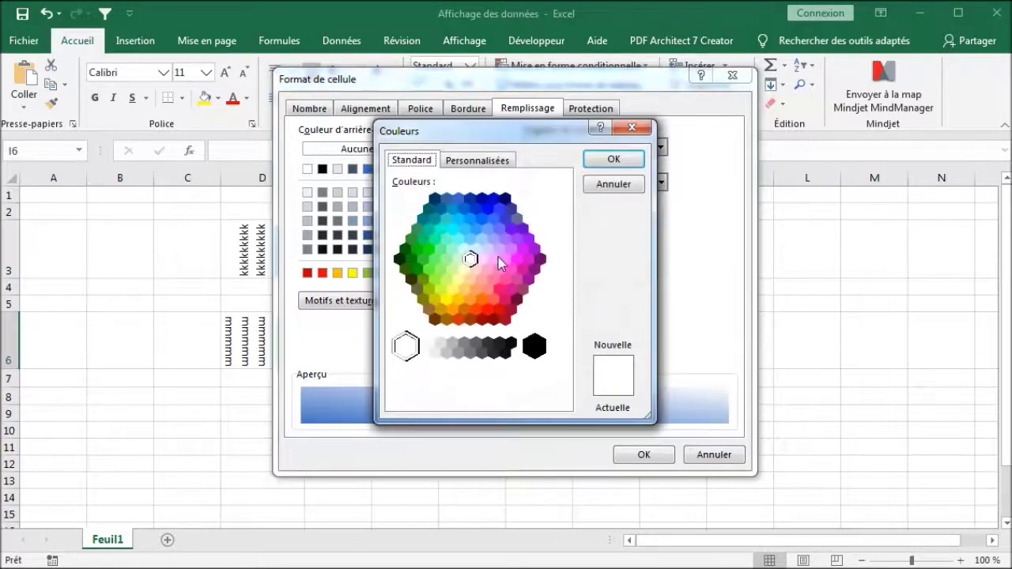
{"action": "left_click", "coordinate": [475, 161]}
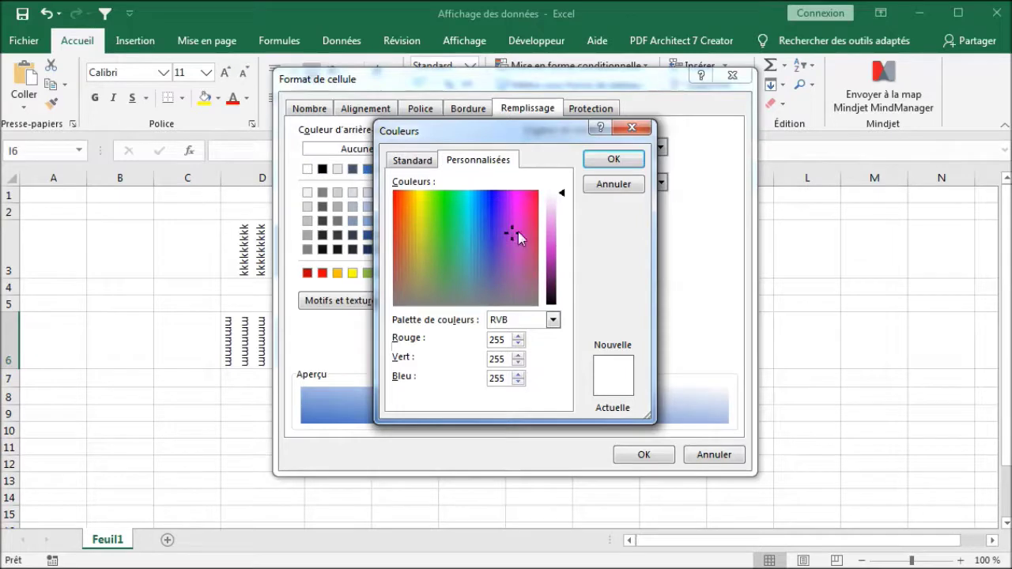
{"action": "key", "text": "Return"}
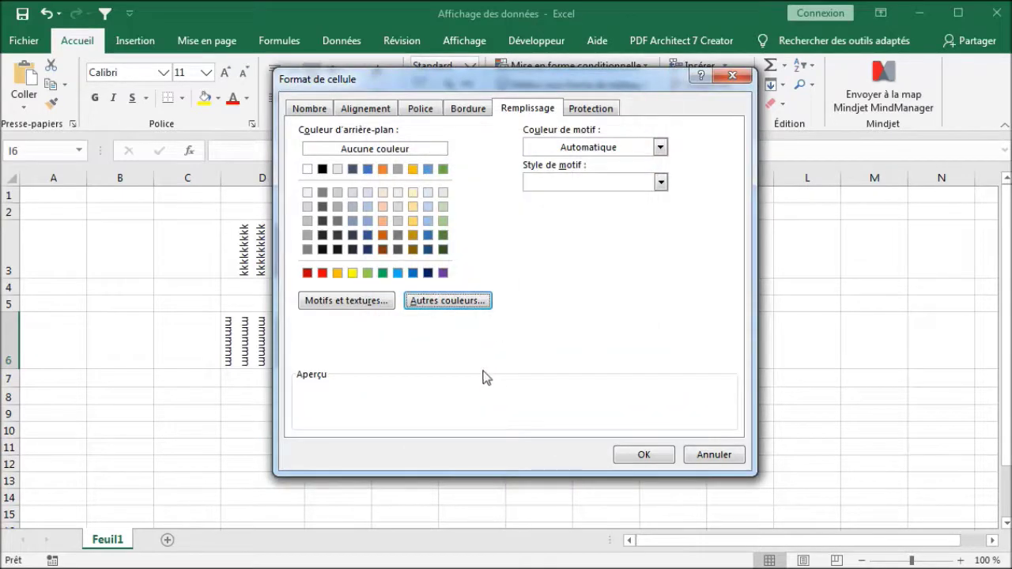
{"action": "left_click", "coordinate": [447, 300]}
{"action": "left_click", "coordinate": [511, 269]}
{"action": "left_click", "coordinate": [596, 162]}
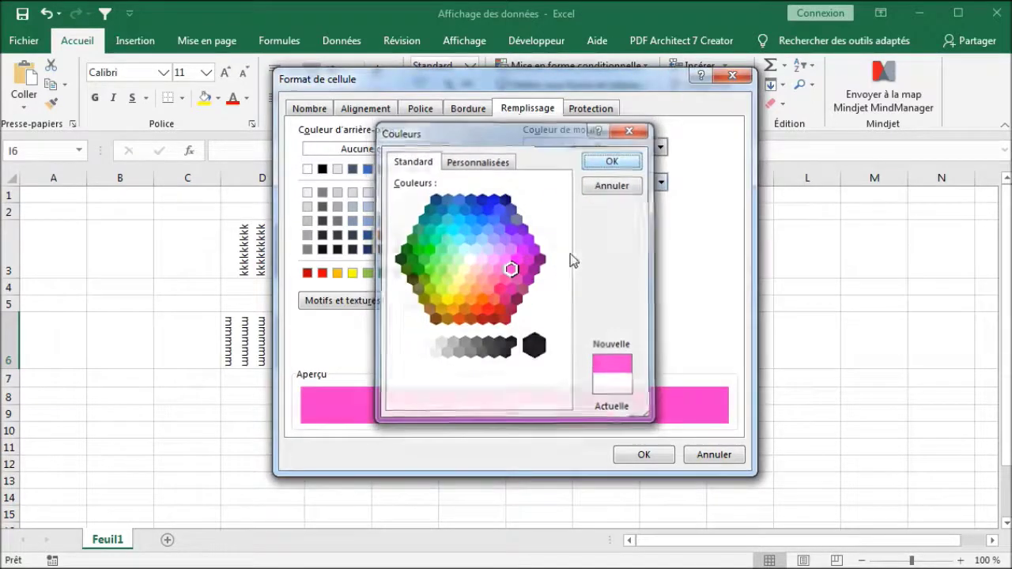
Step: Try several fill pattern styles for I6, choose the thin diagonal stripes with automatic pattern colour, and apply the fill
{"action": "left_click", "coordinate": [660, 147]}
{"action": "left_click", "coordinate": [660, 147]}
{"action": "left_click", "coordinate": [660, 181]}
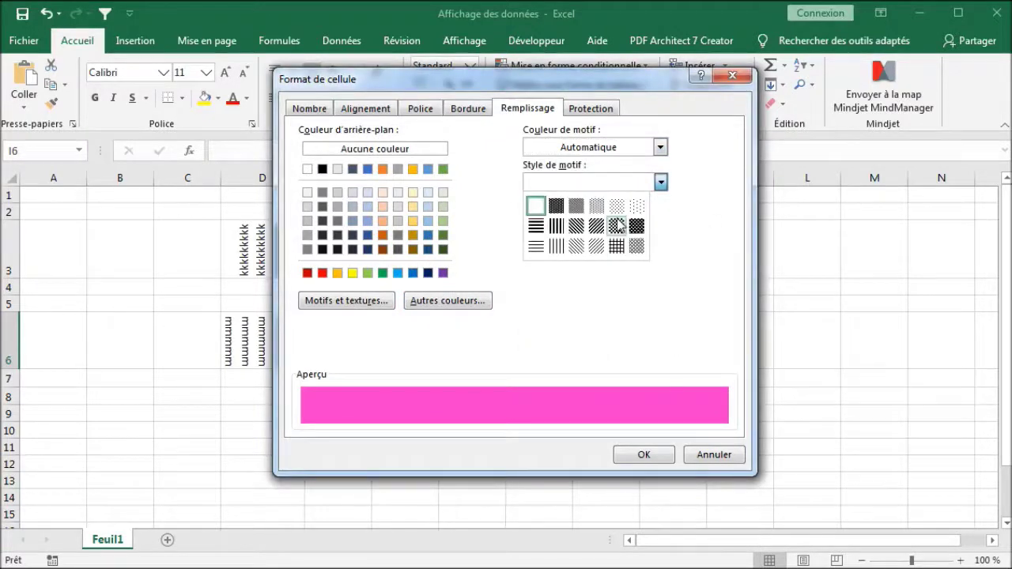
{"action": "left_click", "coordinate": [615, 226]}
{"action": "left_click", "coordinate": [660, 182]}
{"action": "left_click", "coordinate": [557, 227]}
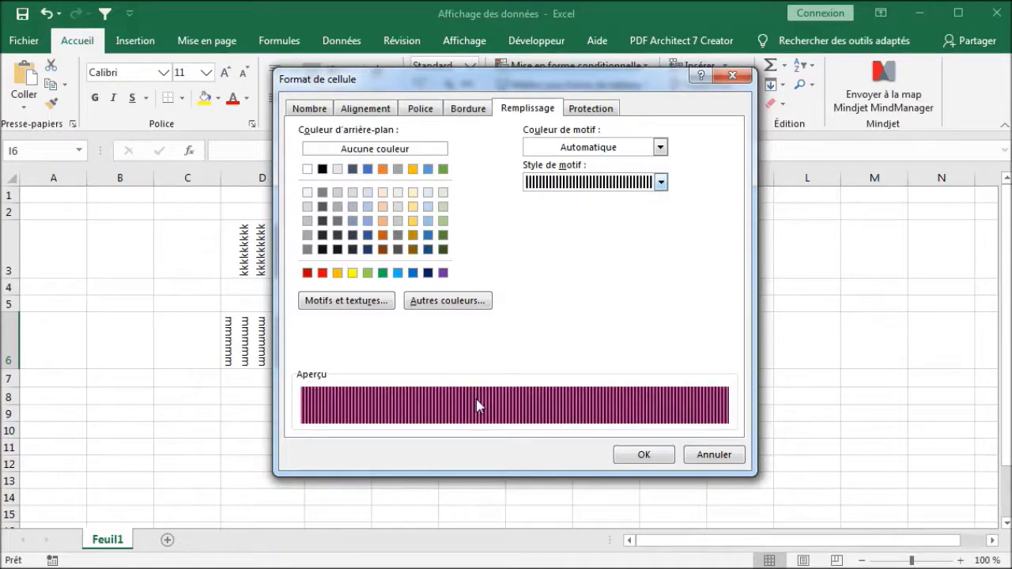
{"action": "left_click", "coordinate": [660, 182]}
{"action": "left_click", "coordinate": [594, 245]}
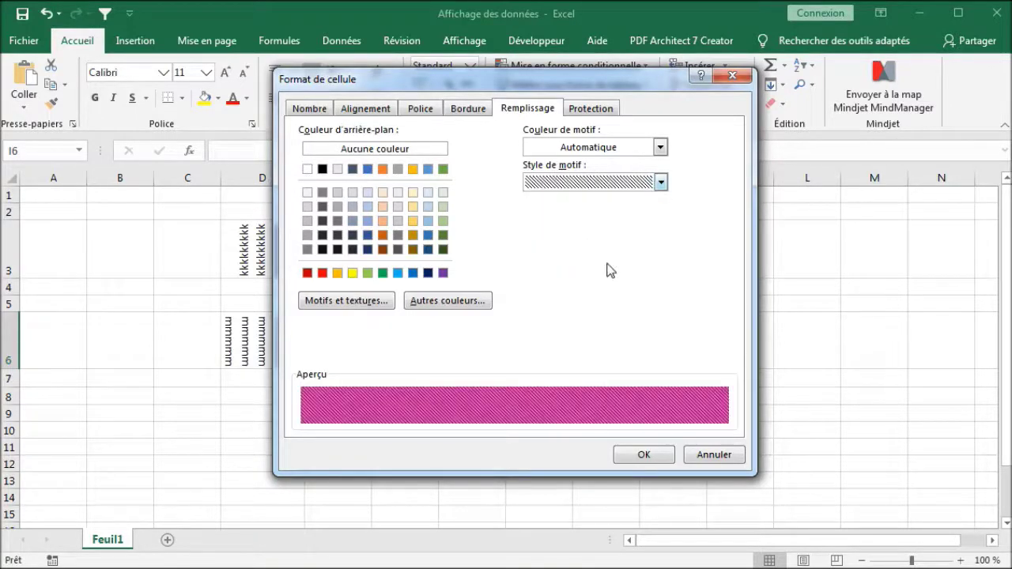
{"action": "left_click", "coordinate": [637, 454]}
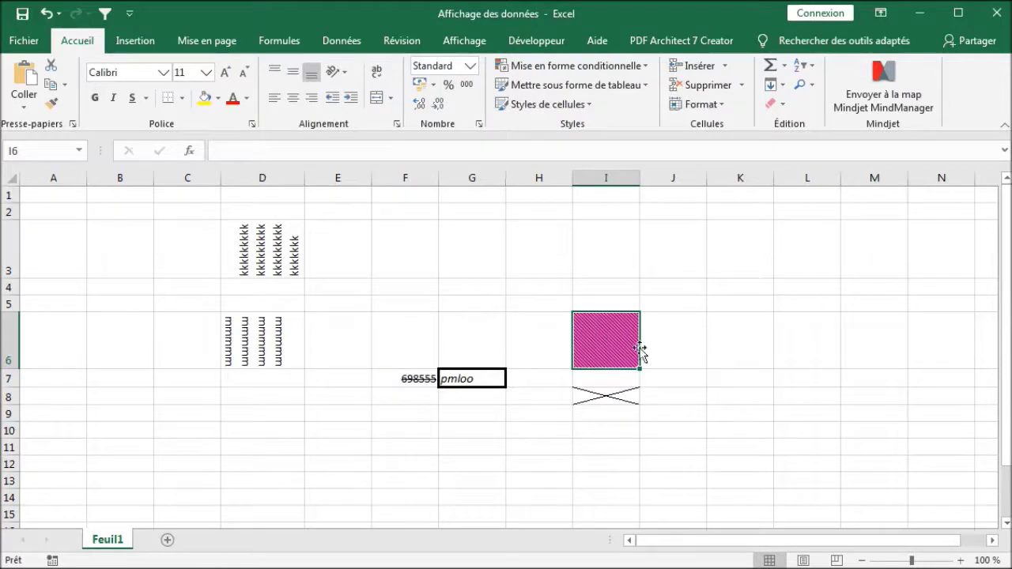
Step: Examine the fill and protection options (Verrouillée, Masquée) for cell J6, and close the format dialog without changing them
{"action": "left_click", "coordinate": [642, 350]}
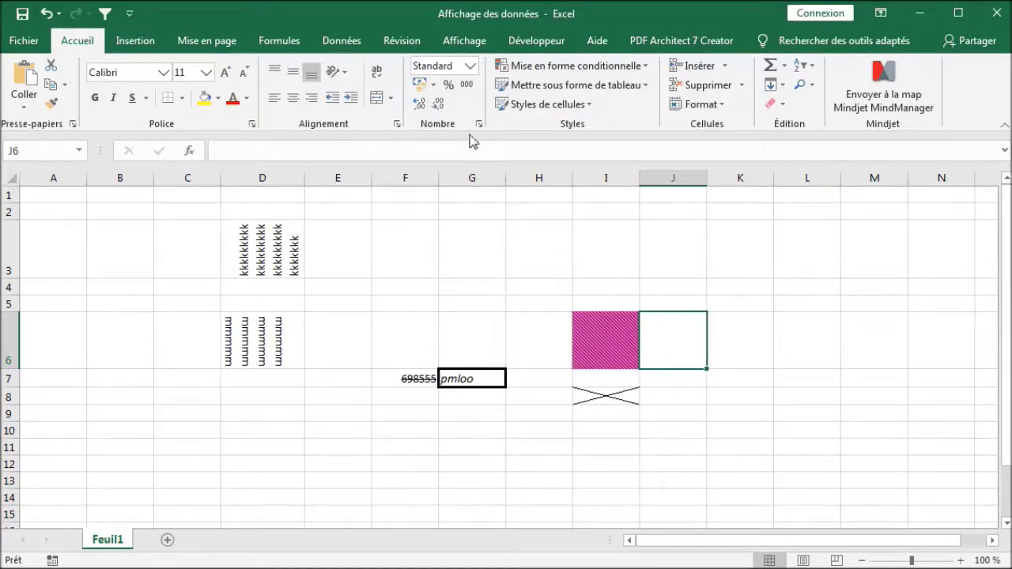
{"action": "left_click", "coordinate": [397, 123]}
{"action": "left_click", "coordinate": [517, 111]}
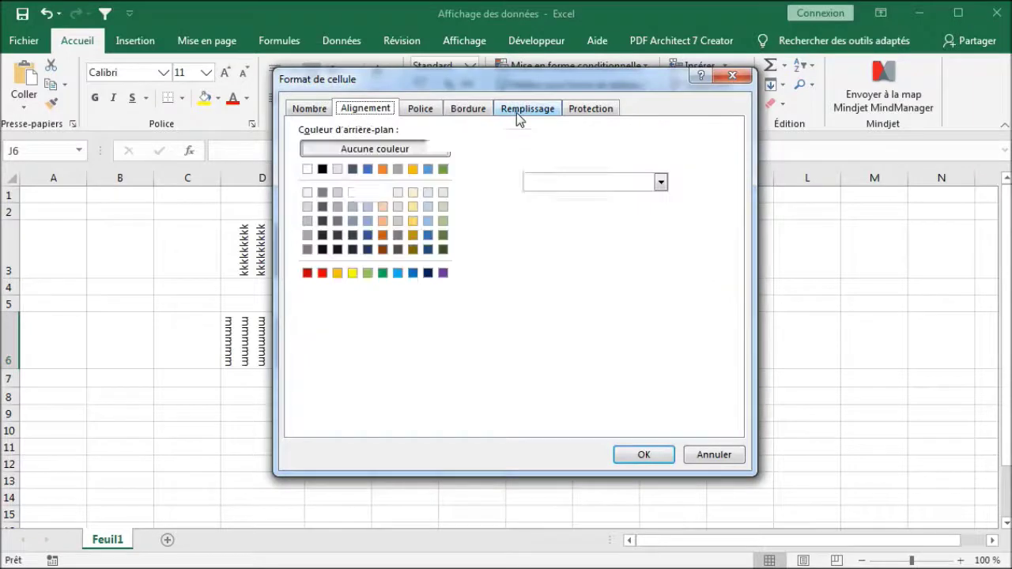
{"action": "left_click", "coordinate": [586, 110]}
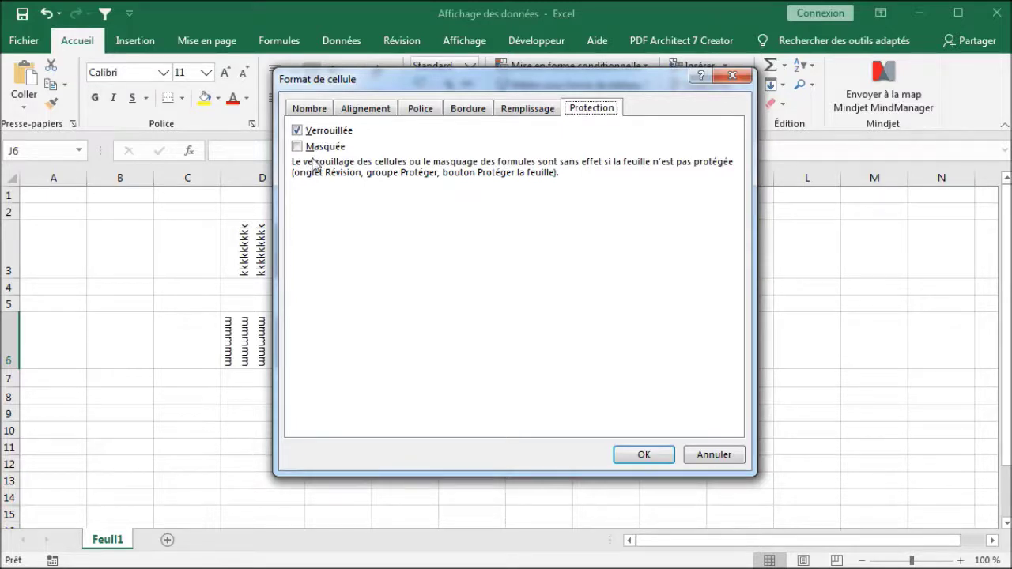
{"action": "left_click", "coordinate": [649, 458]}
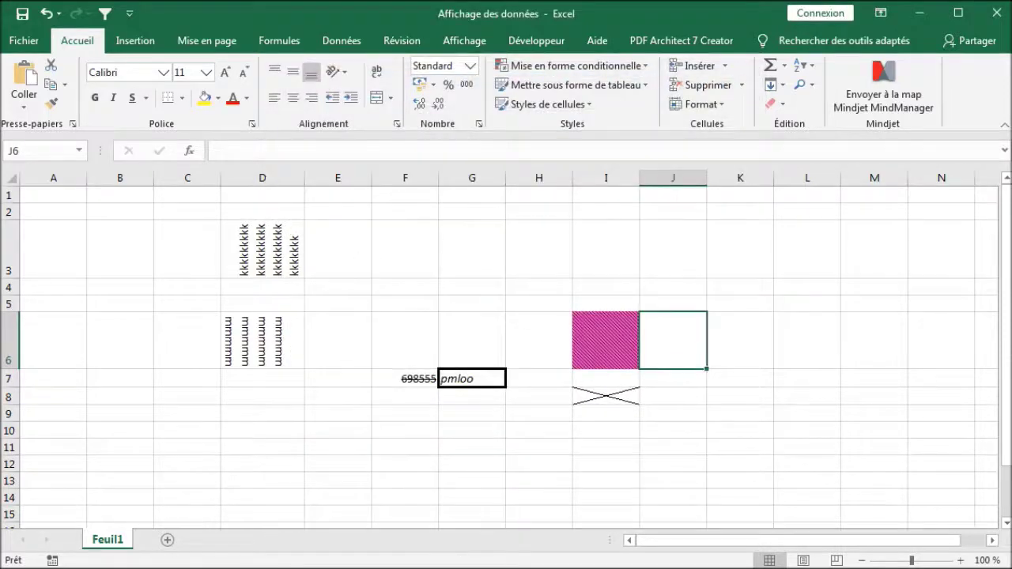